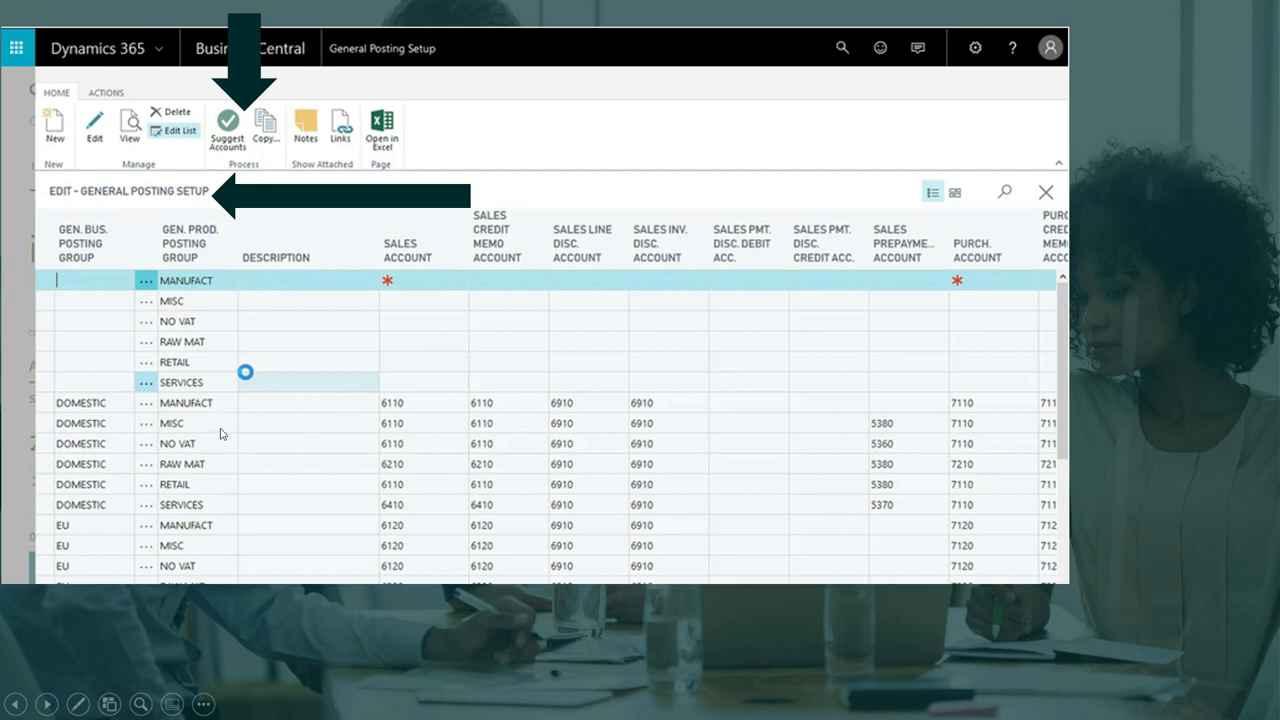
Step: Advance through the remaining slides and exit the show to slide 7, 'Thank You!'
click(380, 455)
click(390, 452)
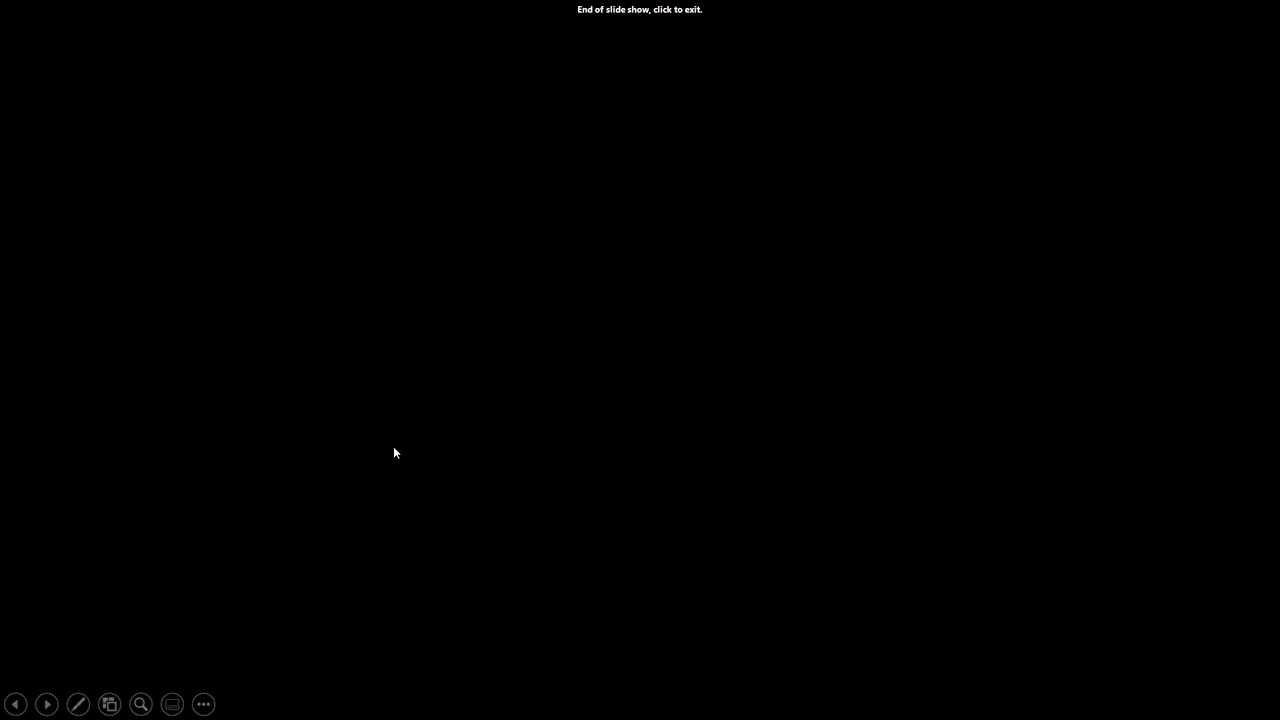
click(483, 440)
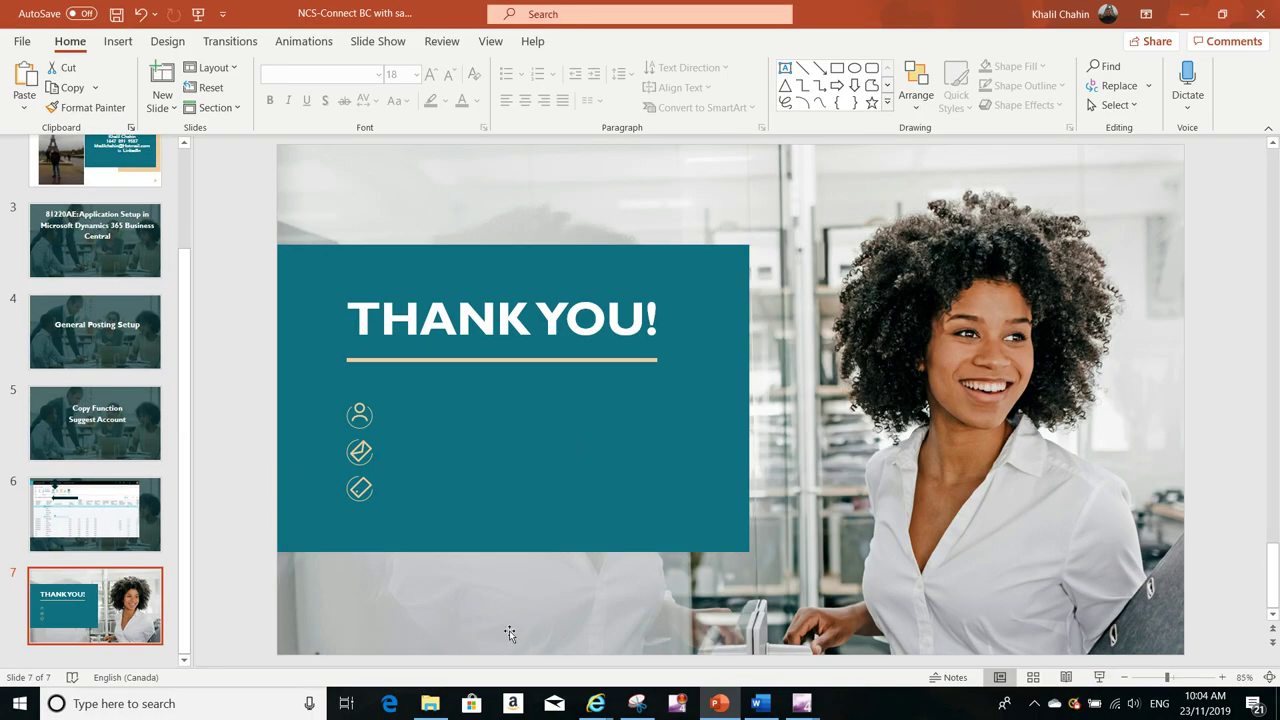
Step: Bring Business Central forward, search Tell Me for 'general po' and open General Posting Setup
mouse_move(597, 704)
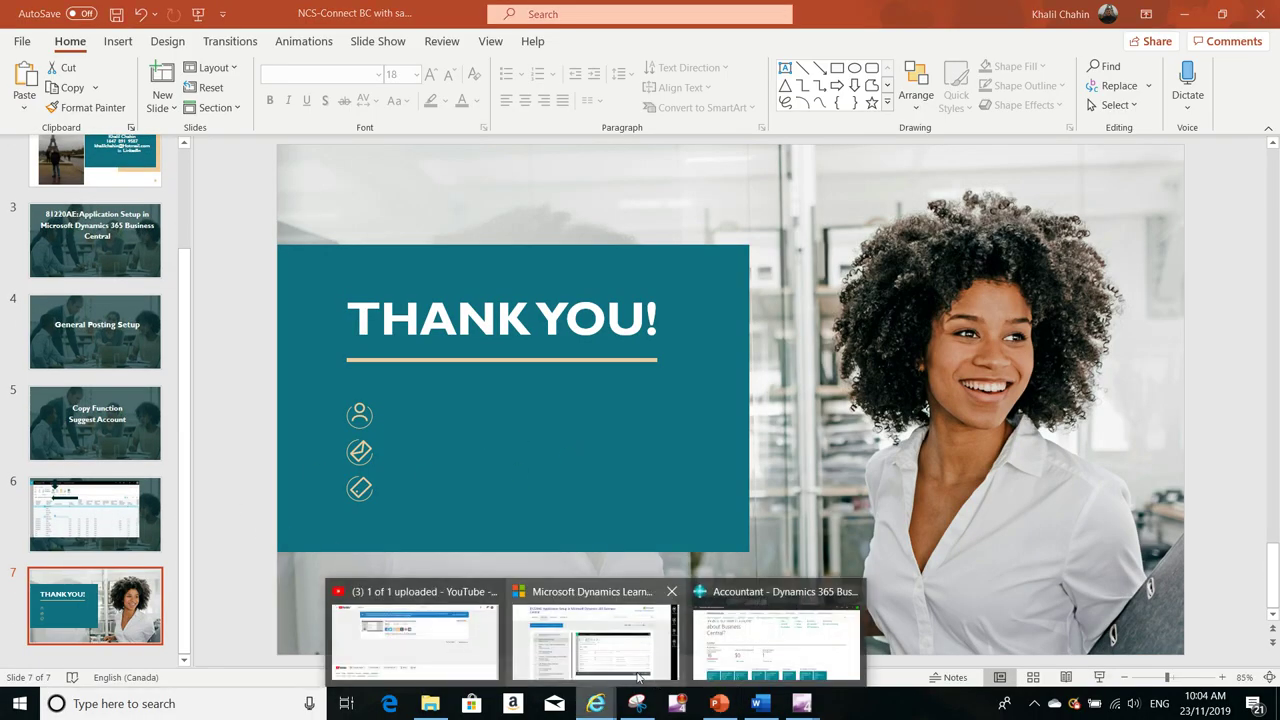
click(700, 648)
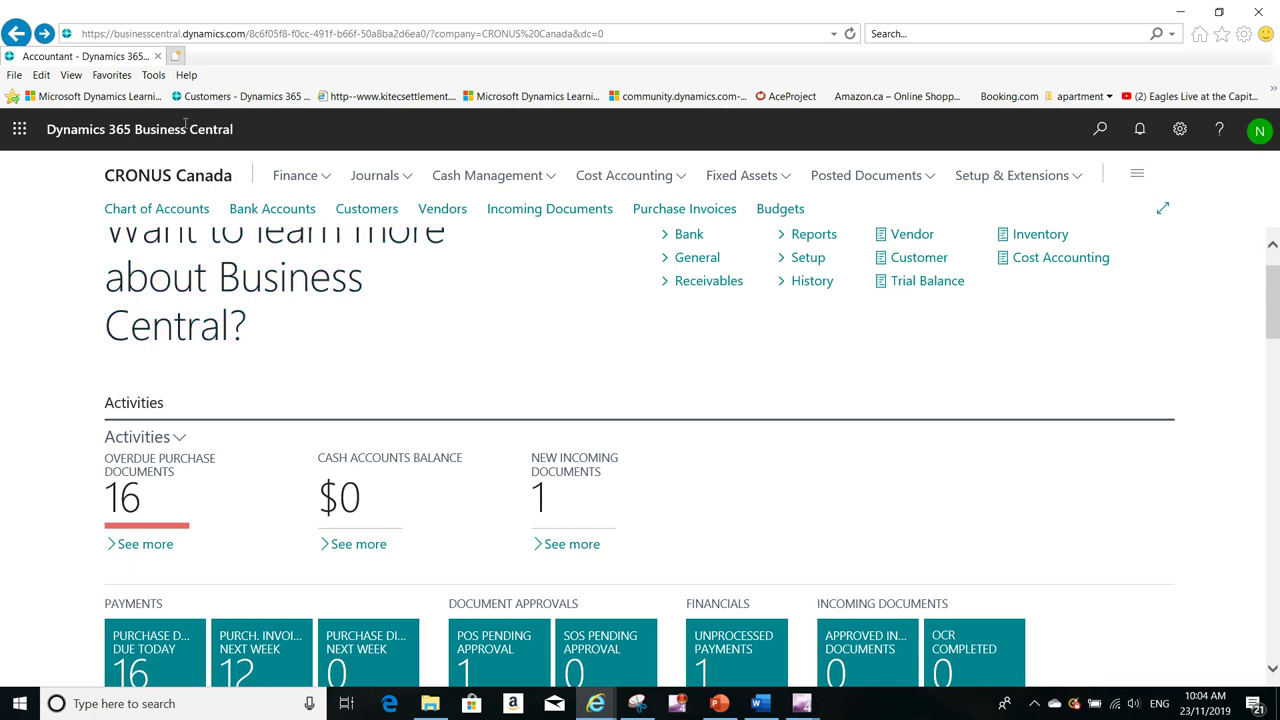
click(1100, 129)
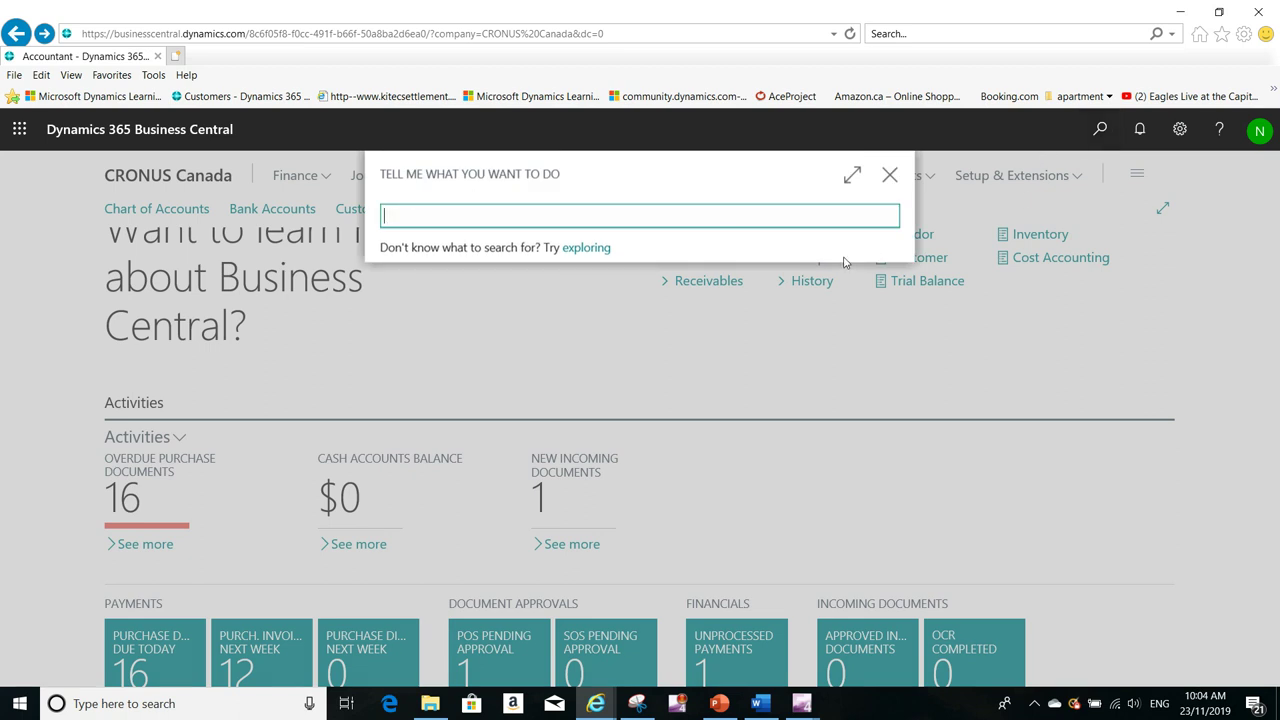
text(general  )
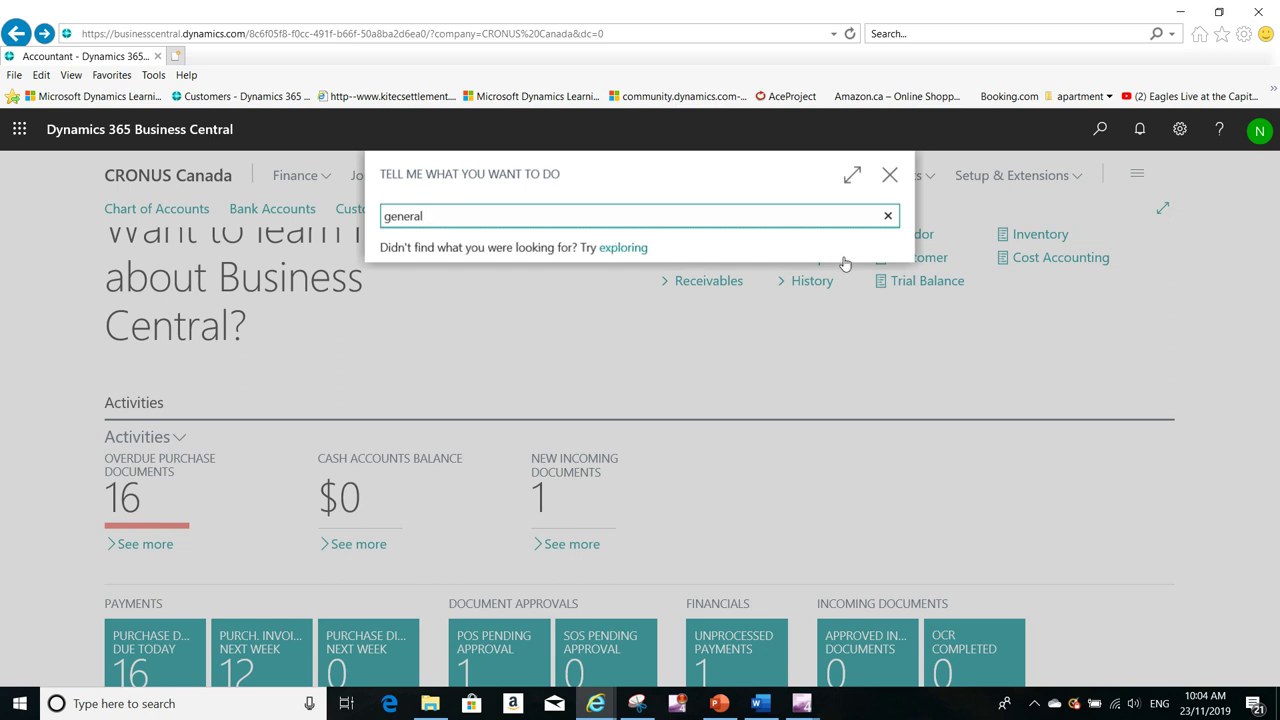
text(po)
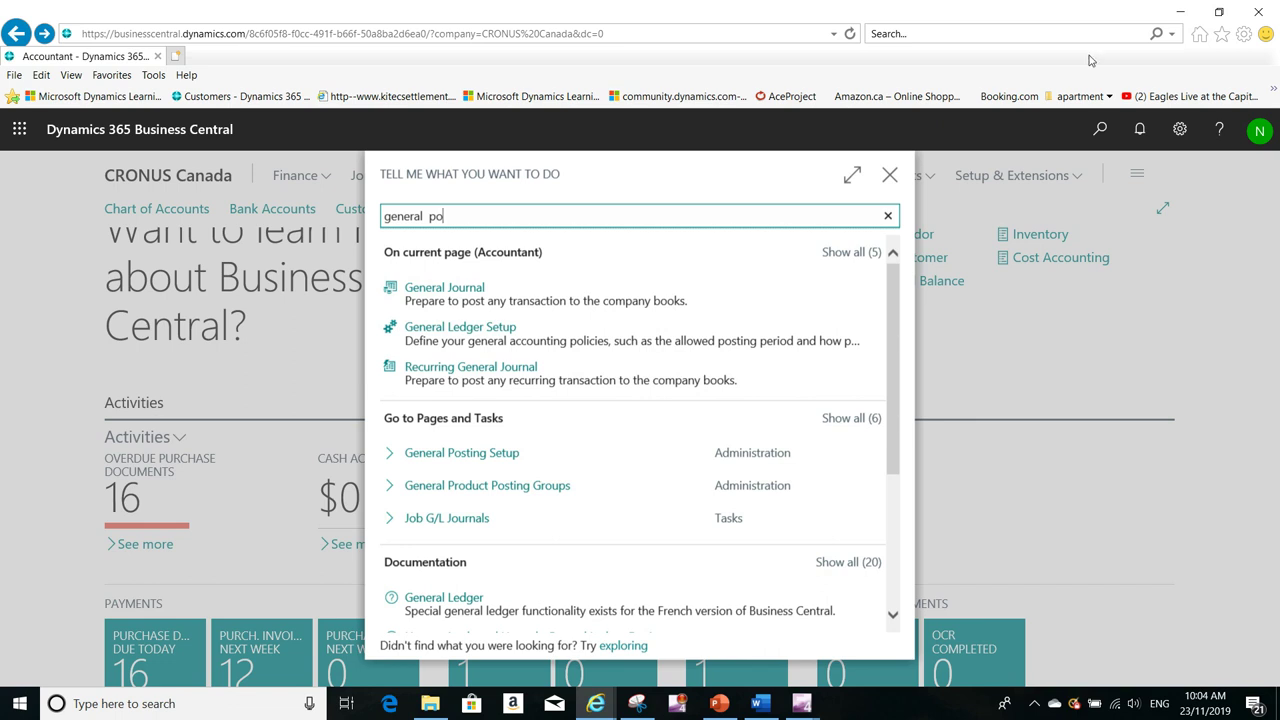
click(492, 458)
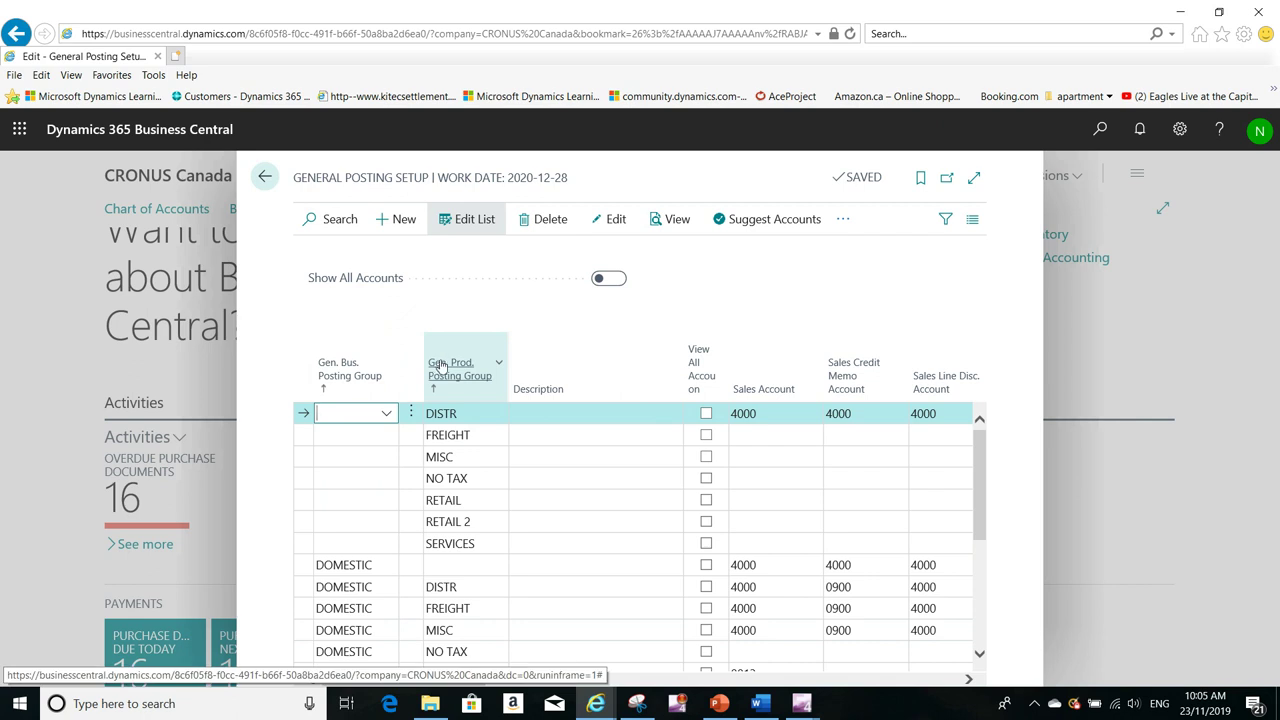
Step: Check the DISTR product posting group code and open that line's card for editing
mouse_move(470, 370)
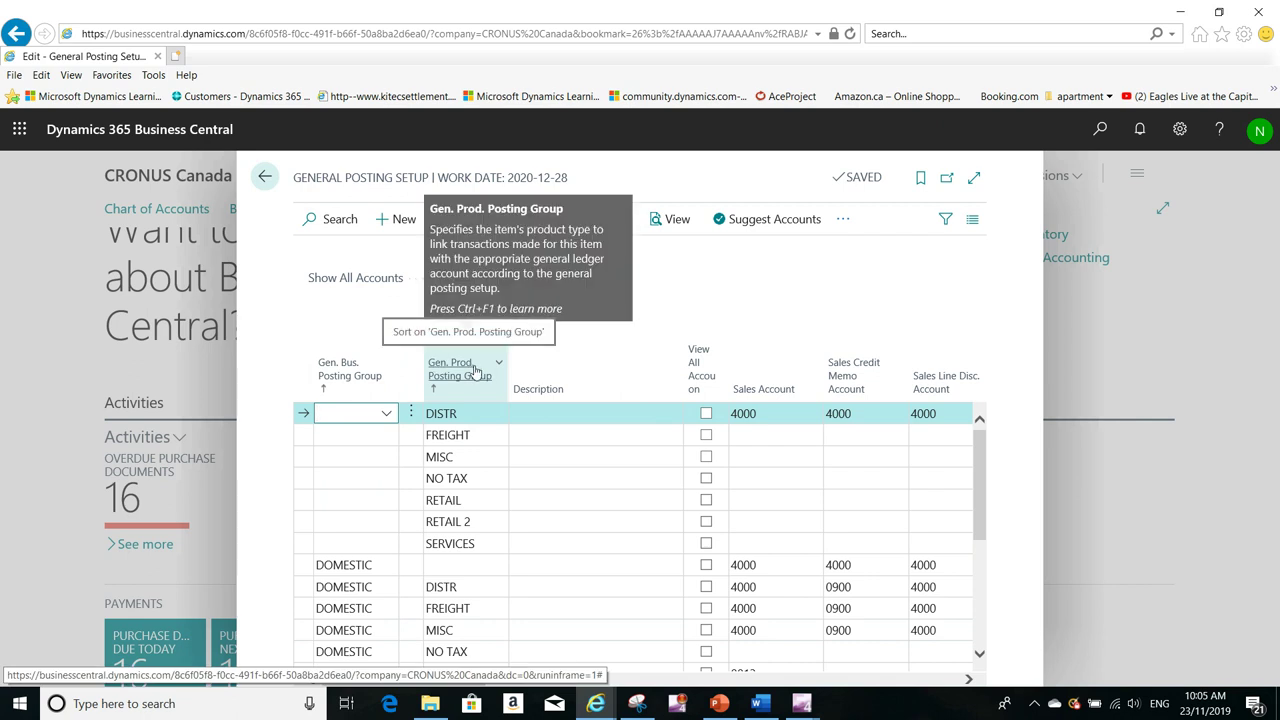
click(469, 413)
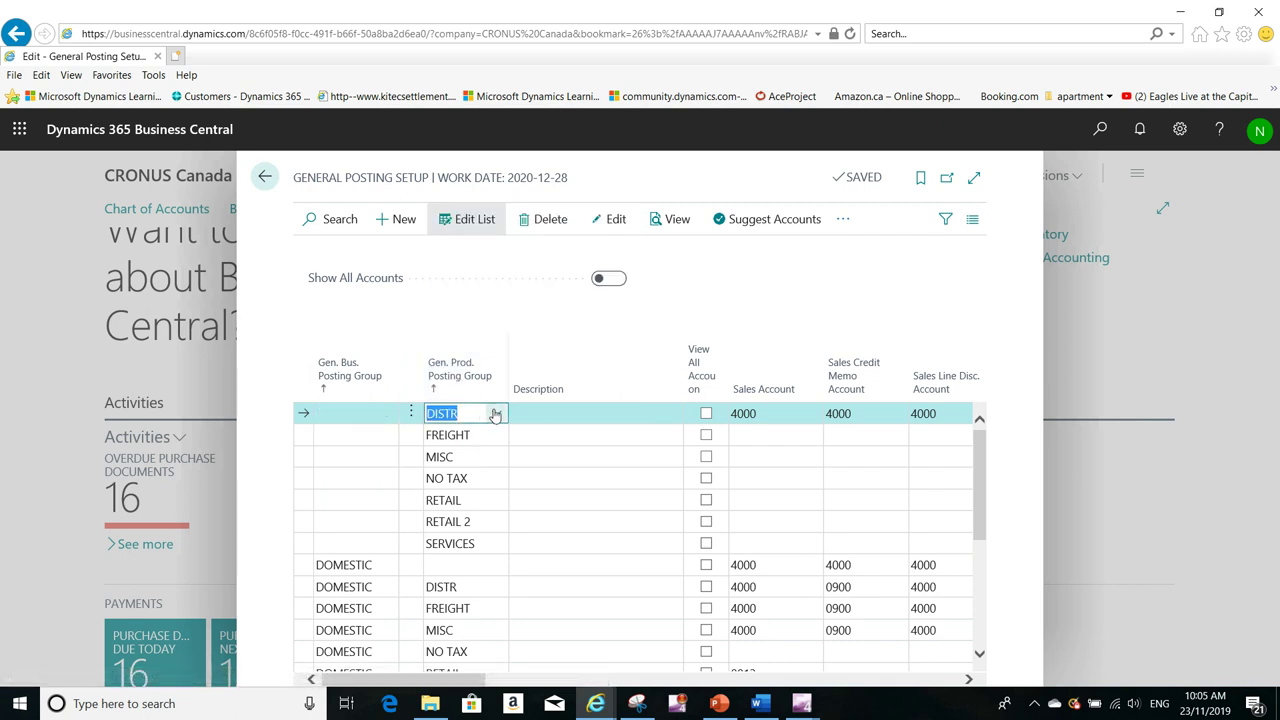
click(494, 414)
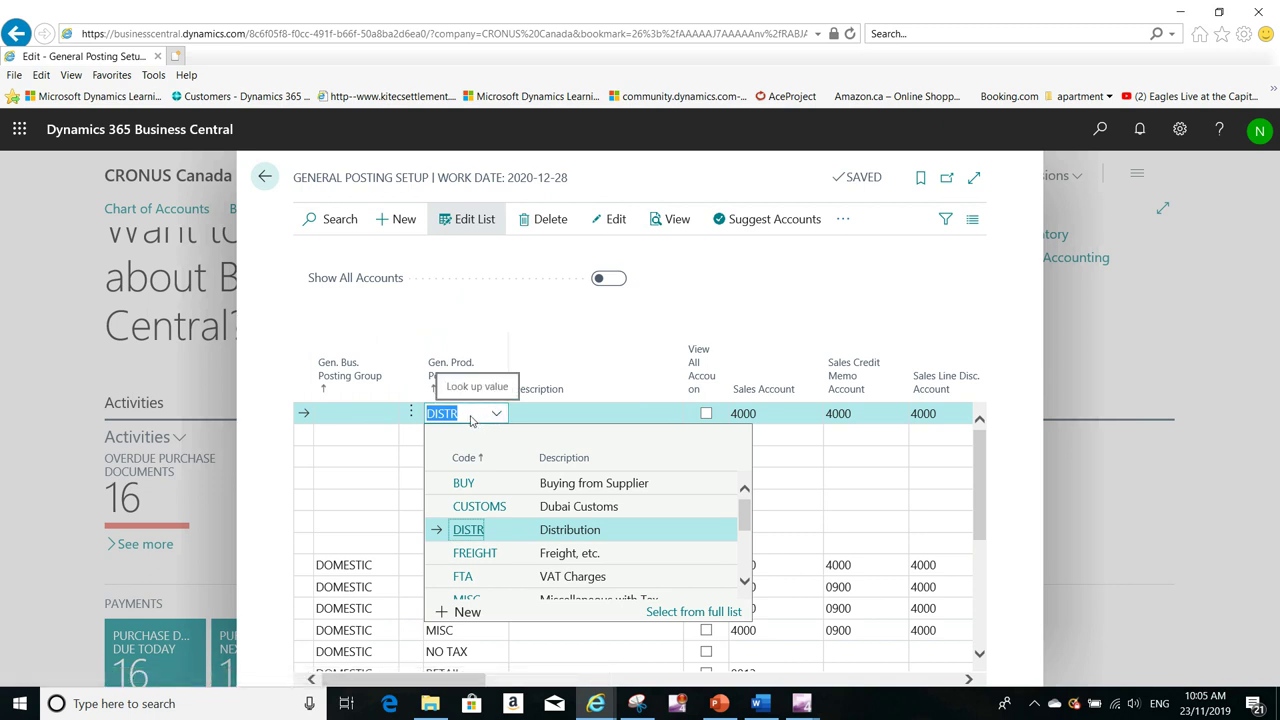
click(471, 418)
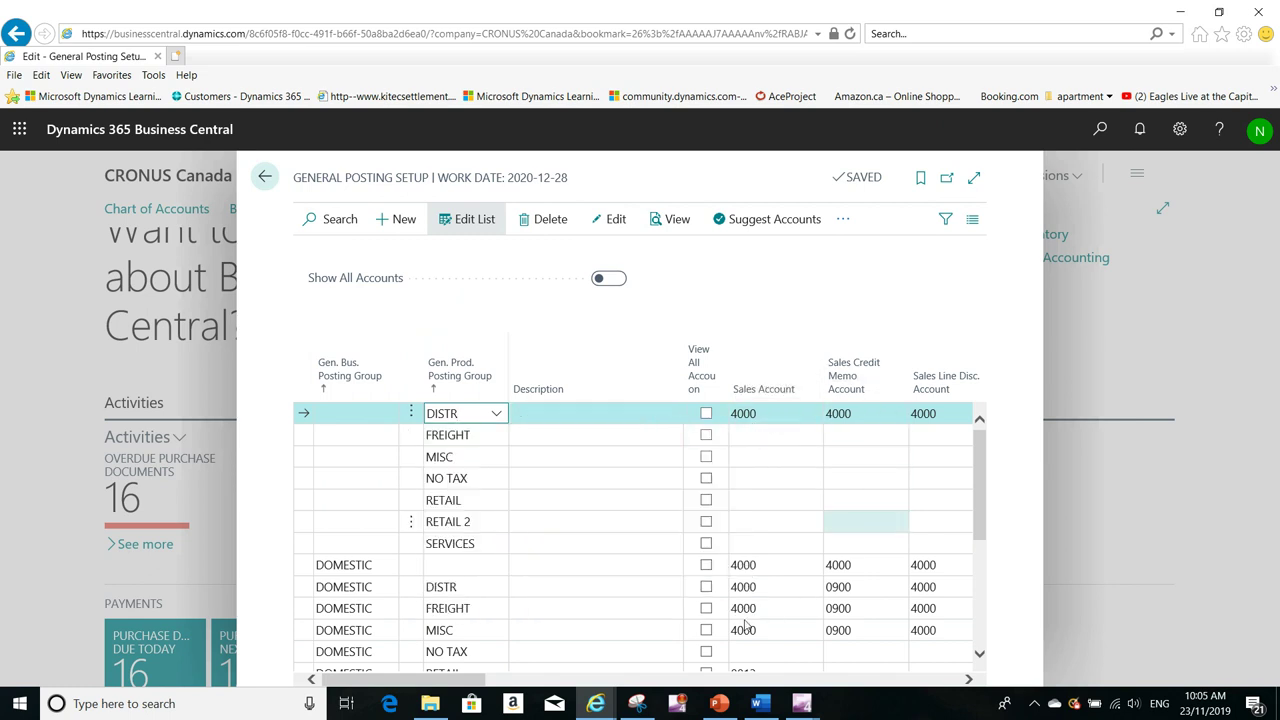
click(411, 413)
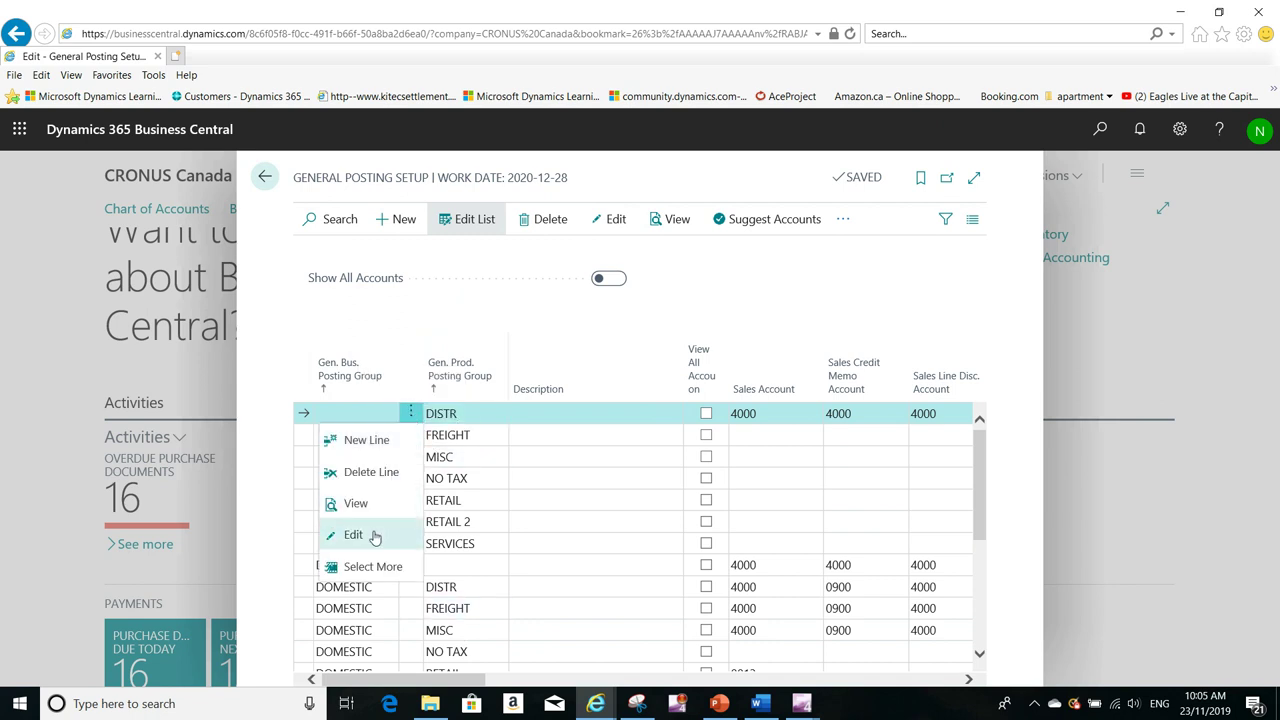
click(374, 537)
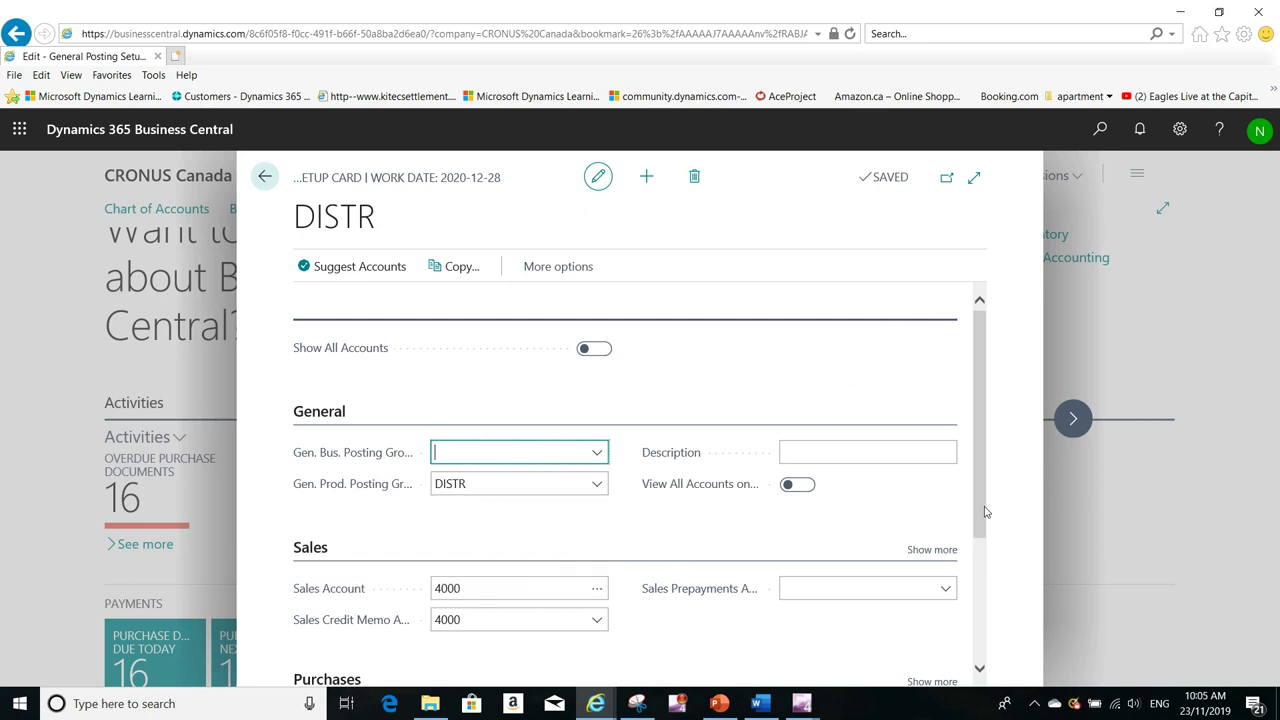
Step: Review the DISTR card's purchase and inventory accounts, including the empty Purch. Credit Memo account
drag(978, 505, 1014, 646)
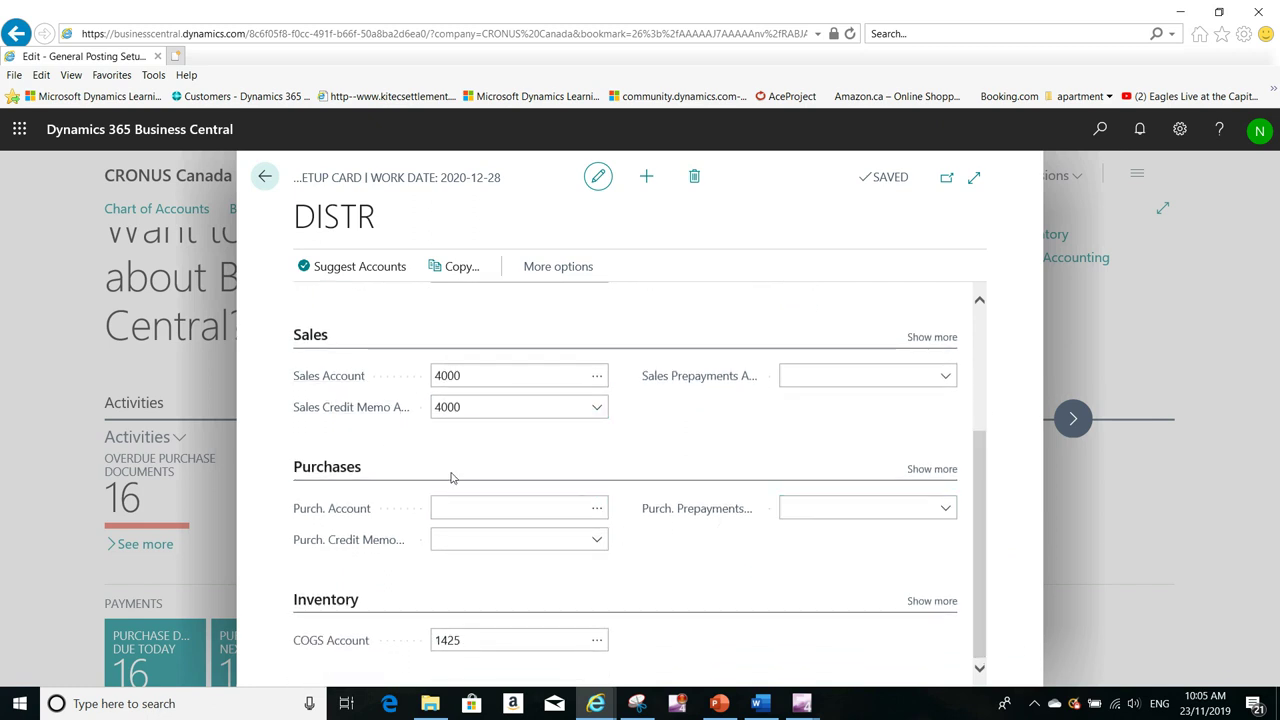
click(458, 537)
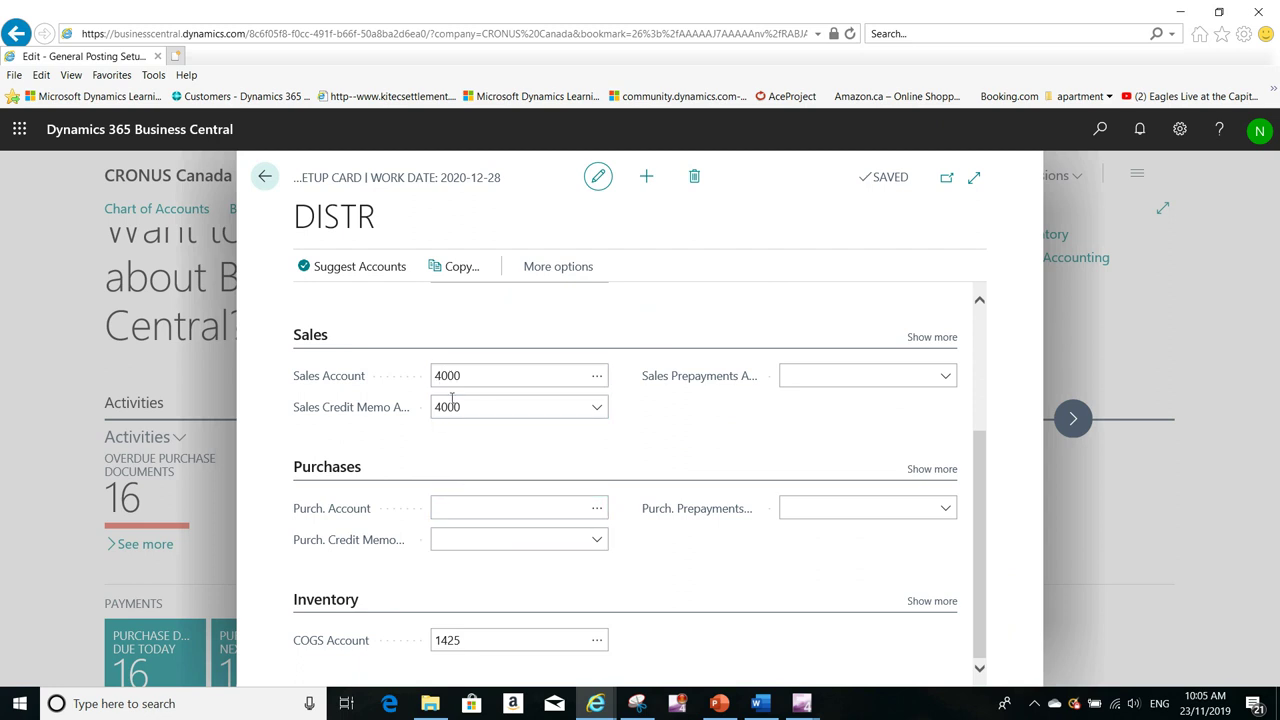
scroll(615, 468, up, 3)
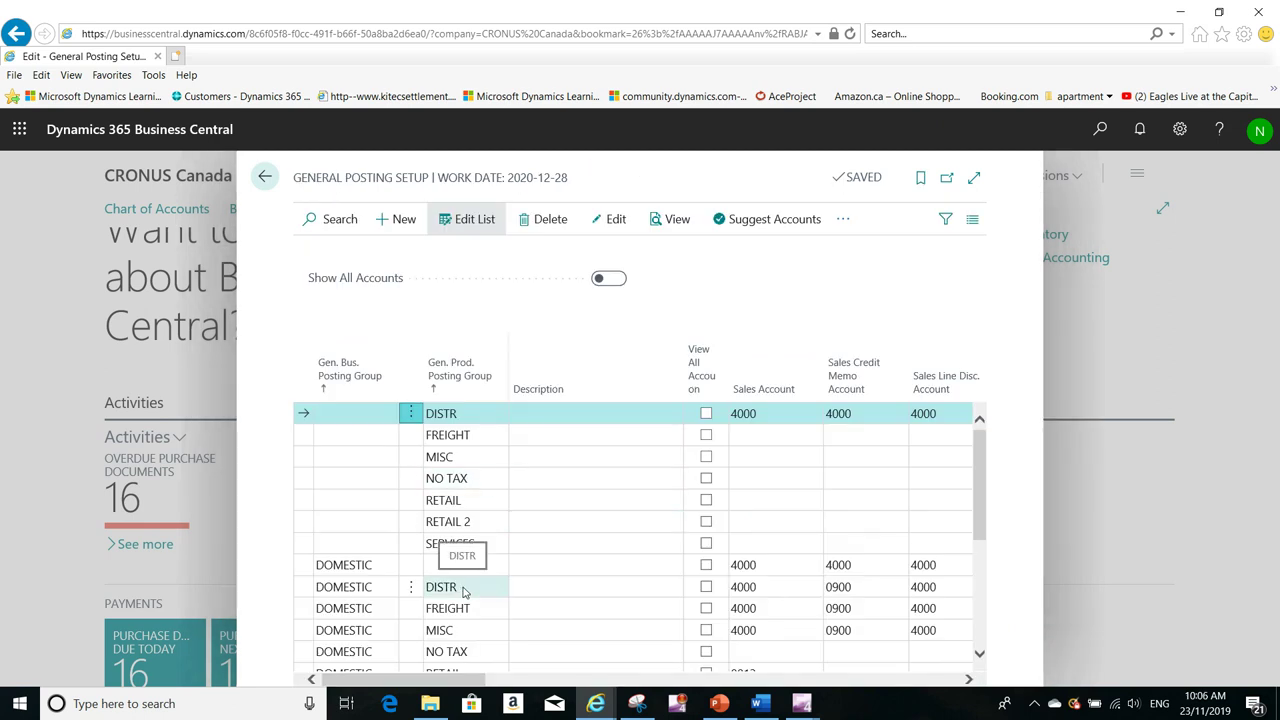
Step: Select the DOMESTIC · NO TAX line and open it for editing from its row actions
click(457, 656)
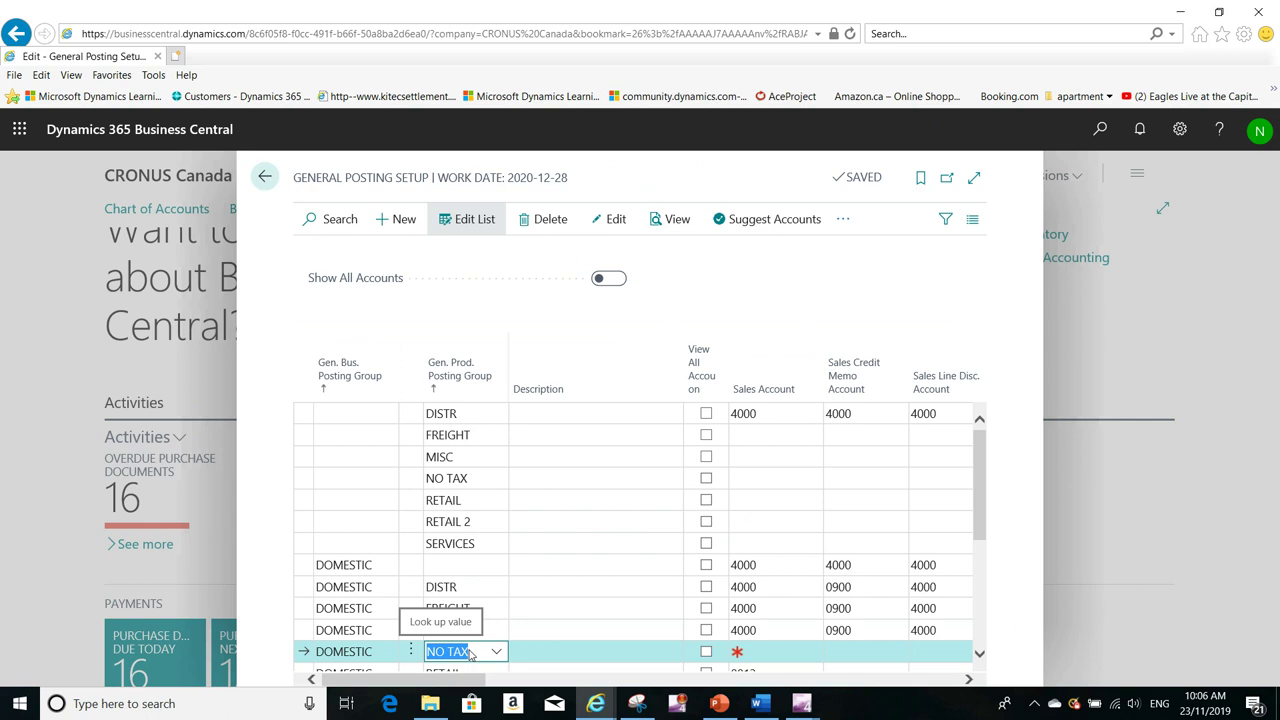
click(410, 651)
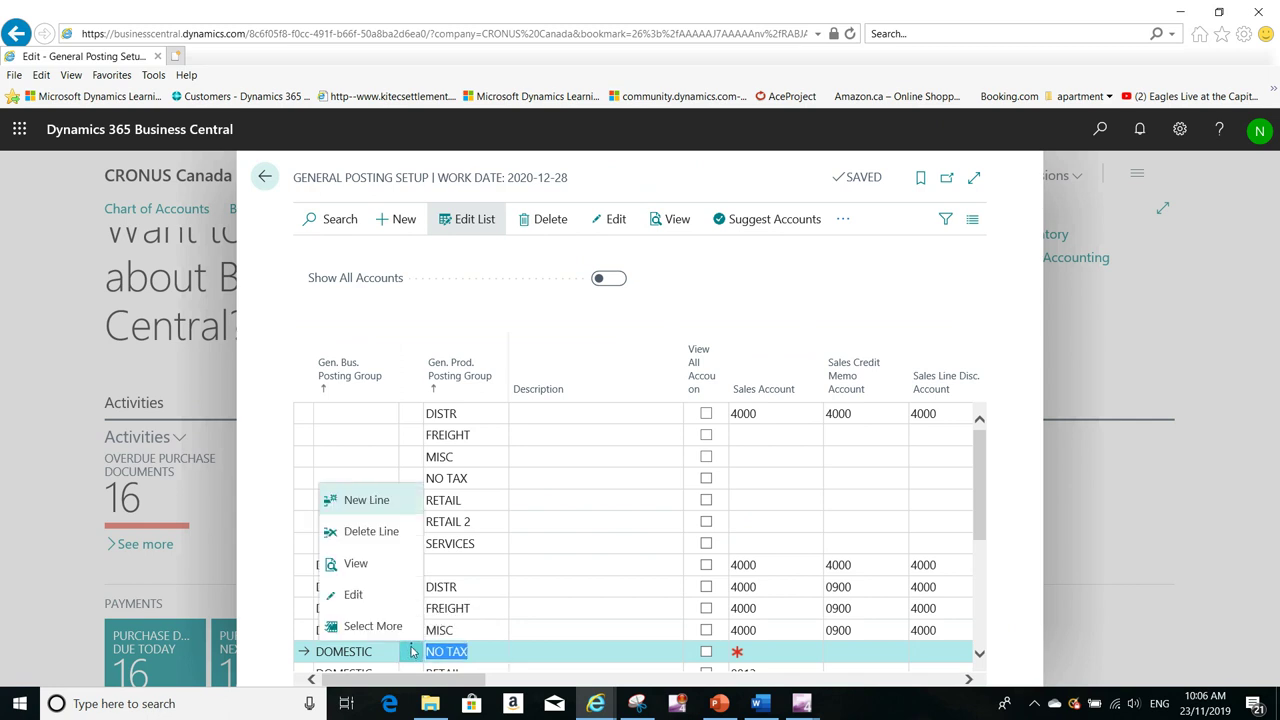
click(380, 594)
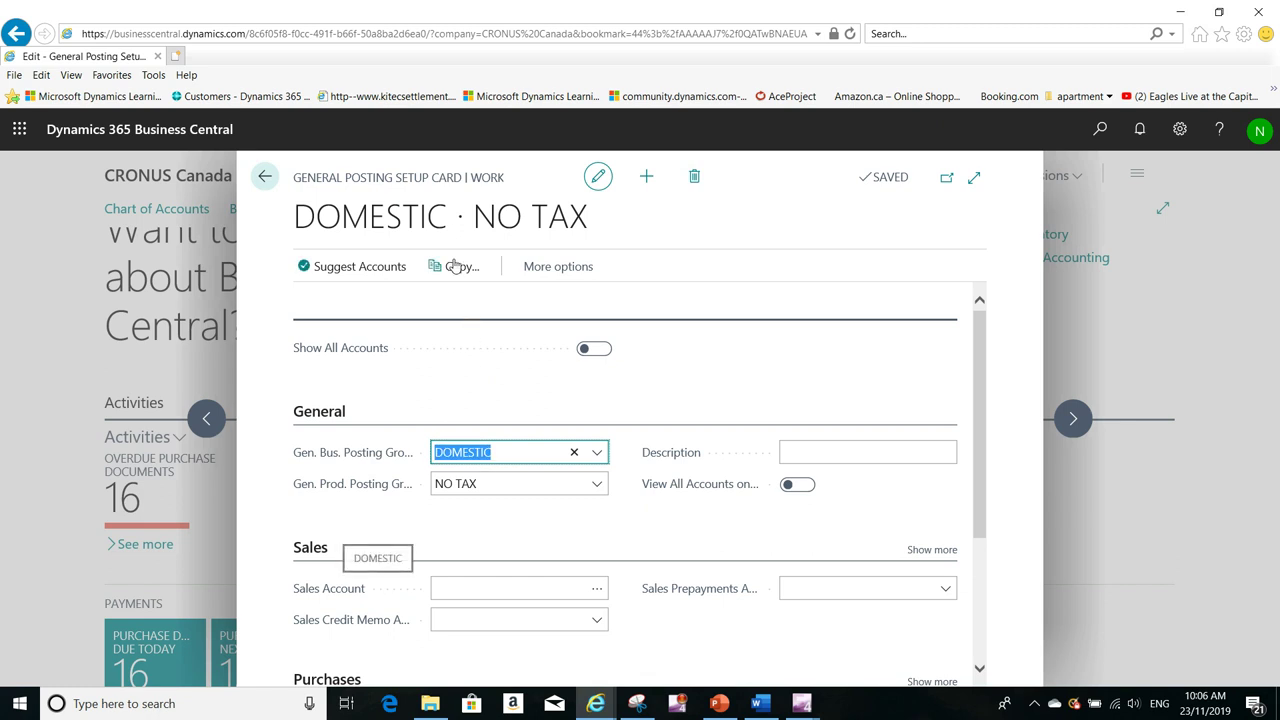
Step: Copy the accounts from the DOMESTIC · DISTR setup into NO TAX and confirm the copy
click(457, 268)
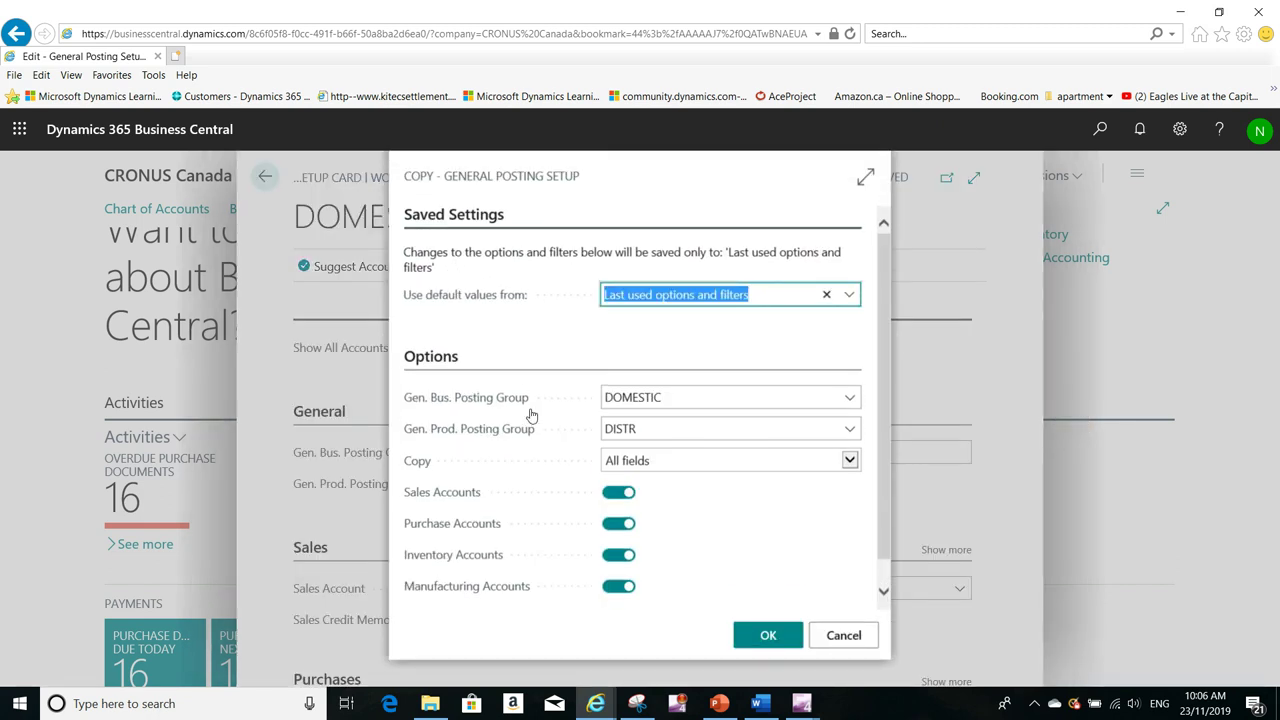
mouse_move(486, 404)
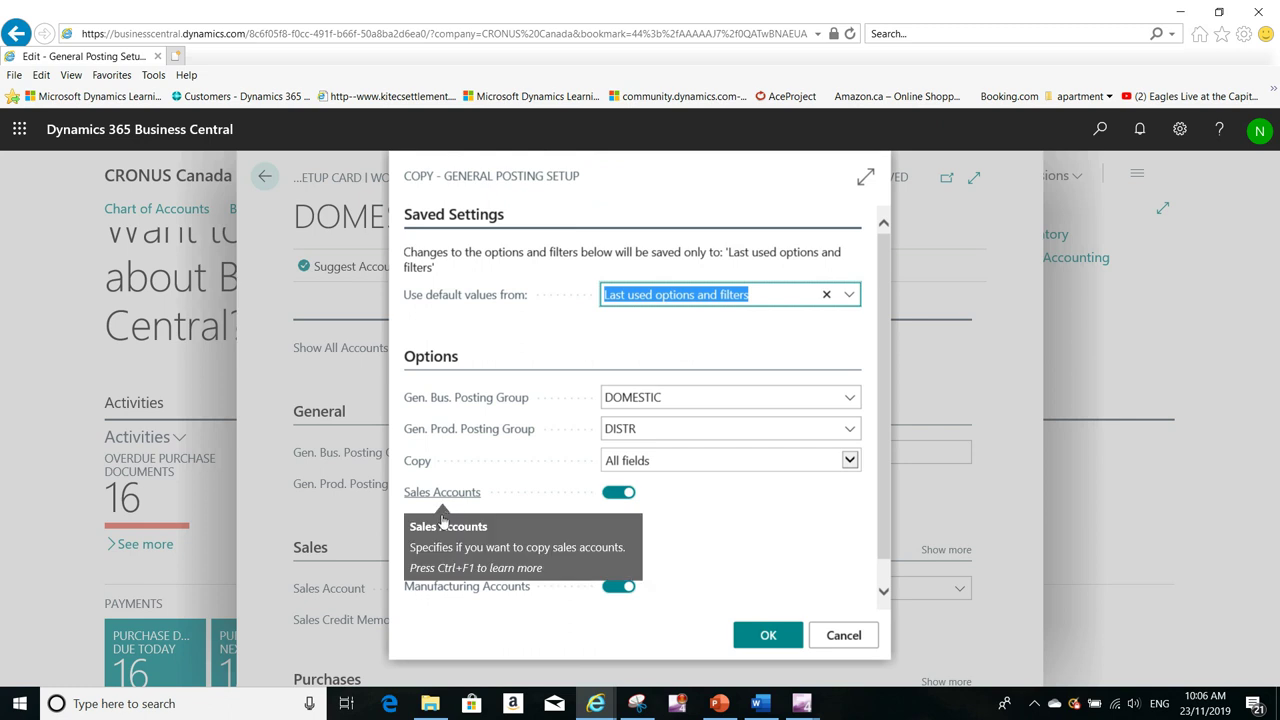
mouse_move(463, 533)
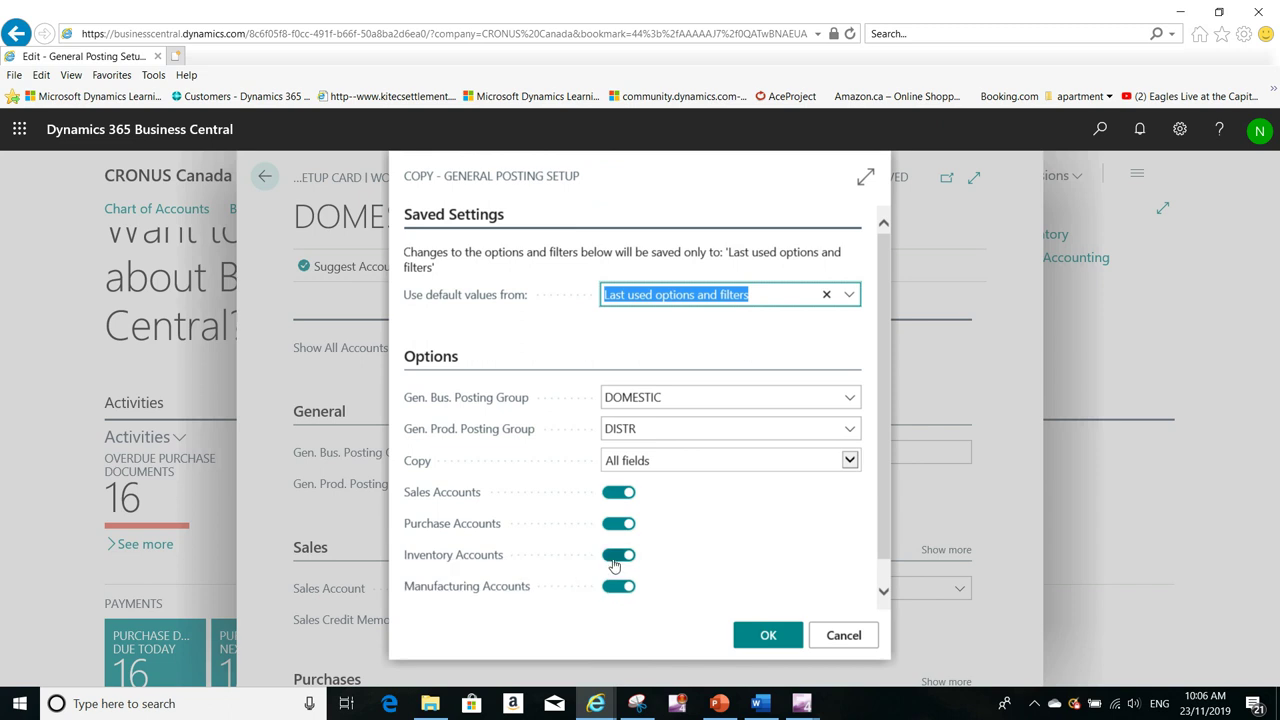
click(850, 429)
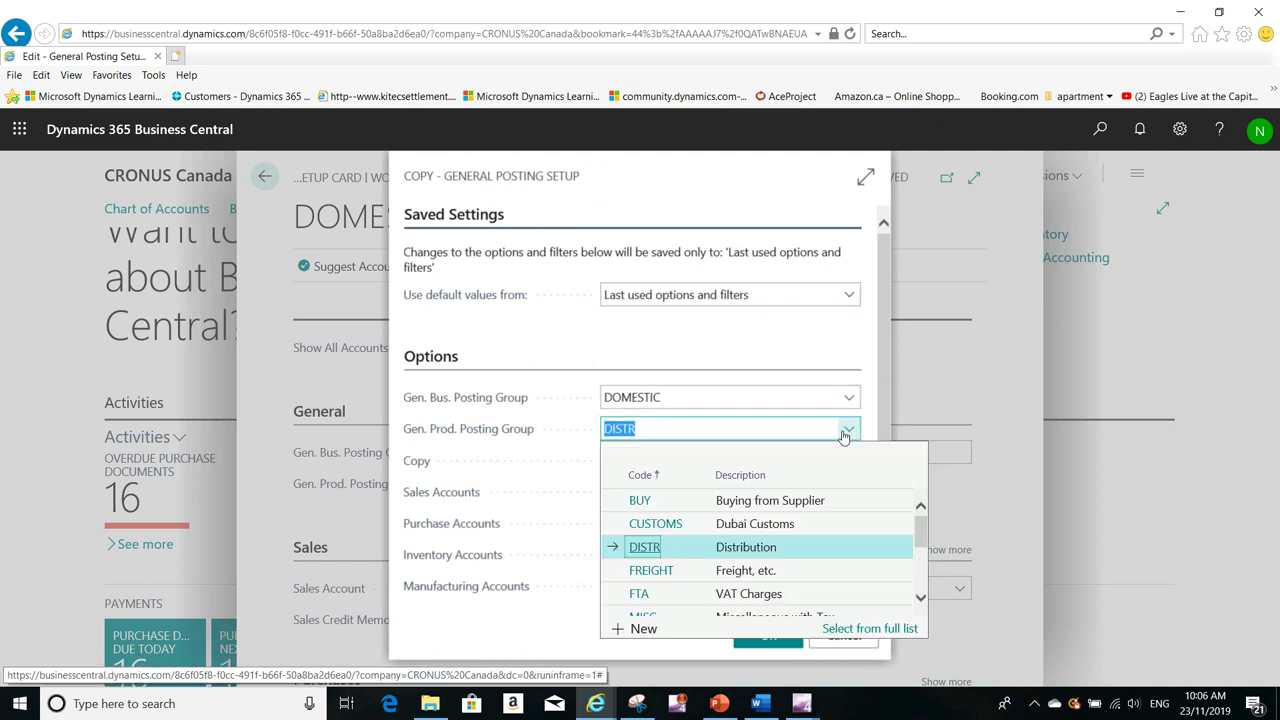
click(846, 432)
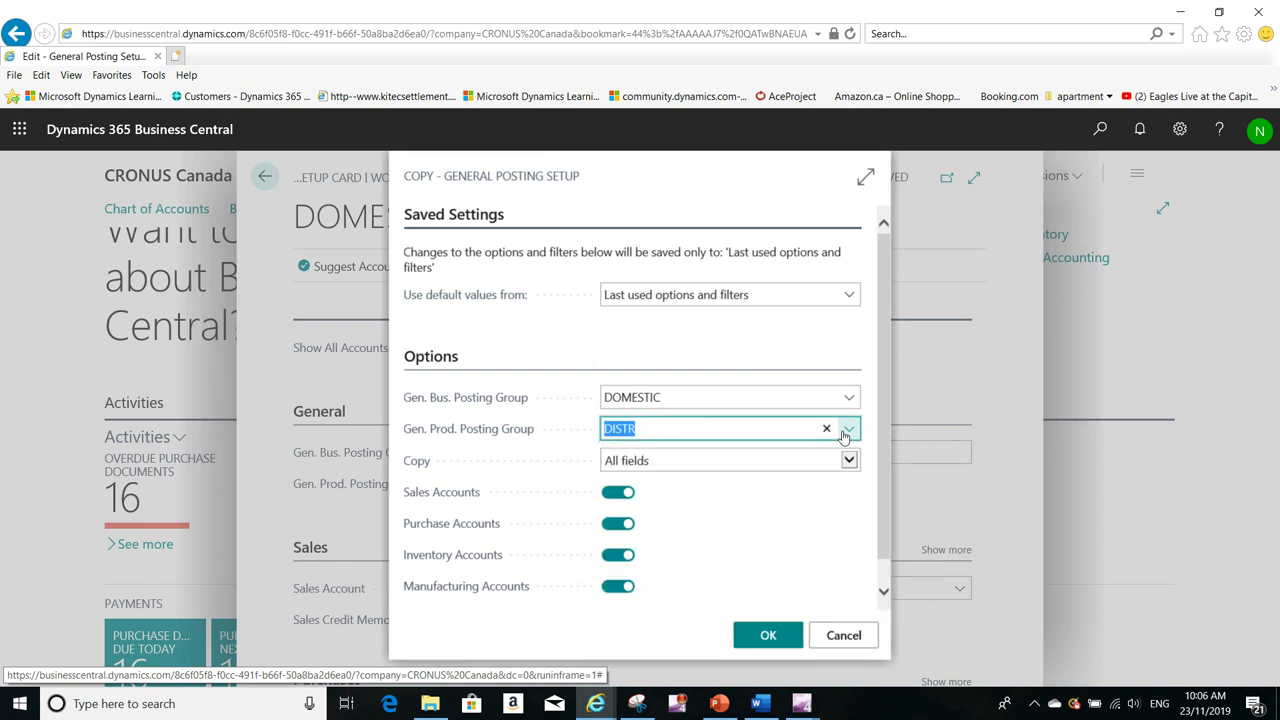
click(789, 636)
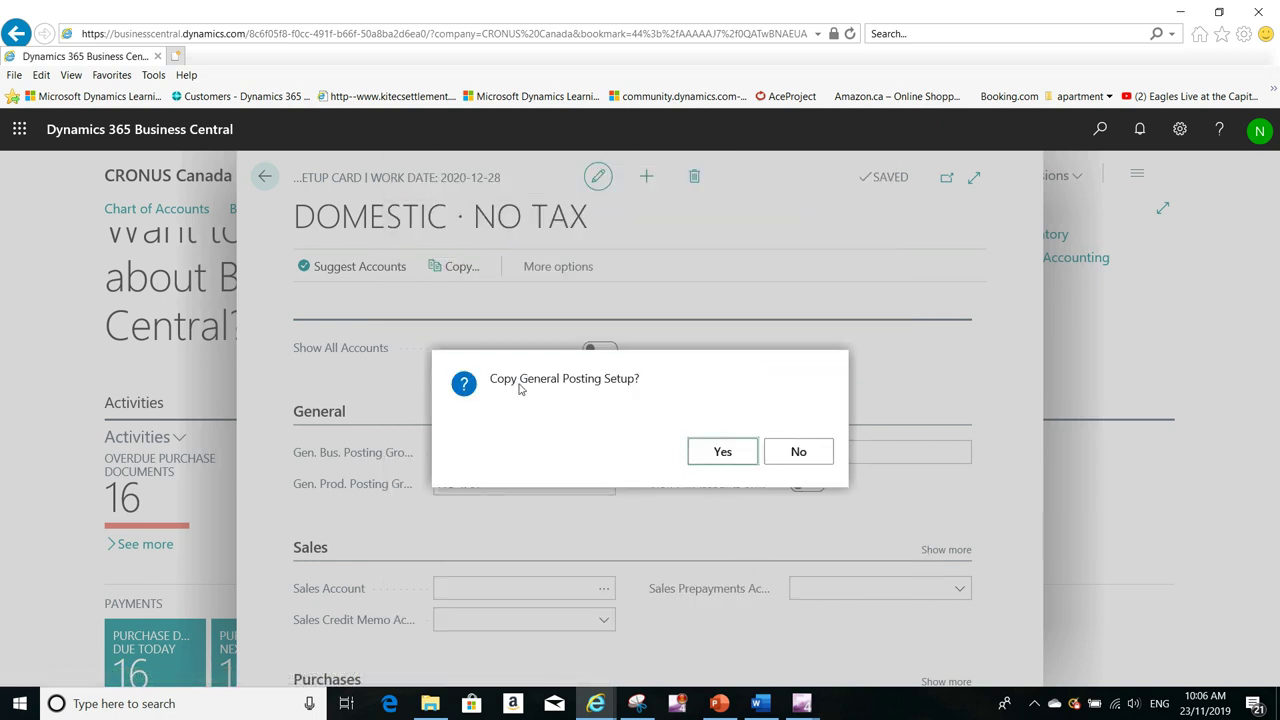
click(722, 452)
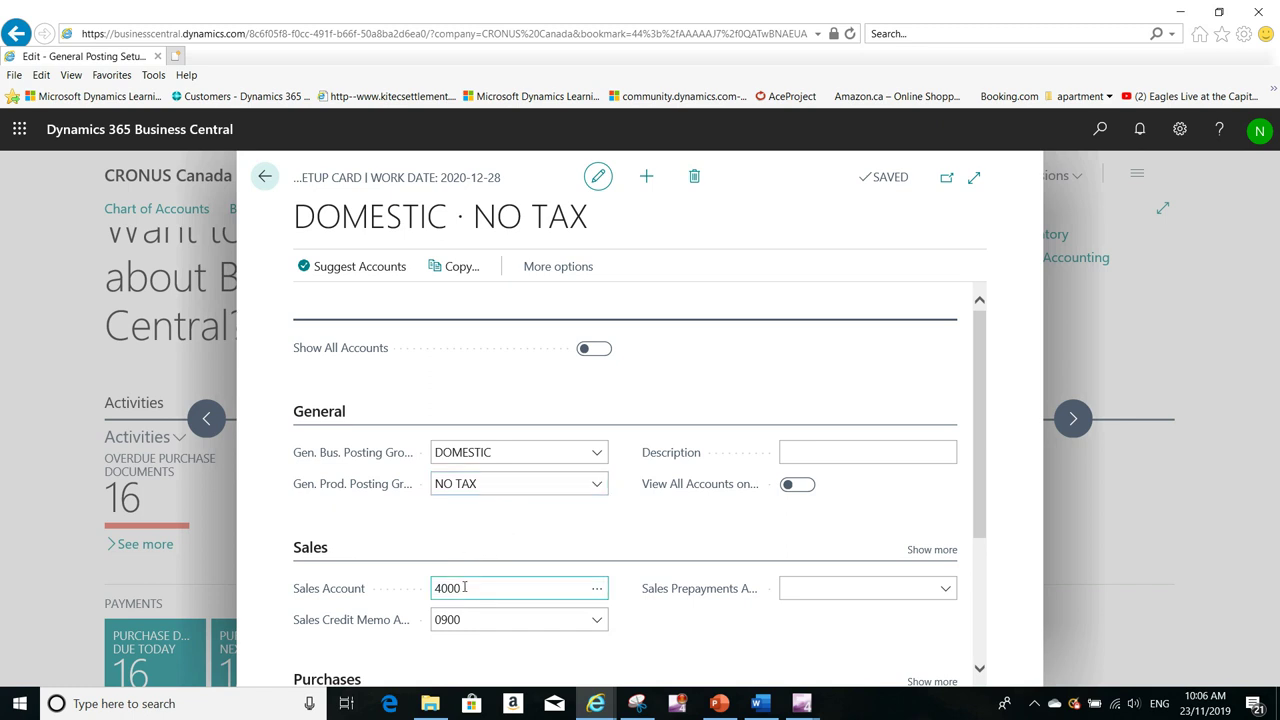
click(473, 446)
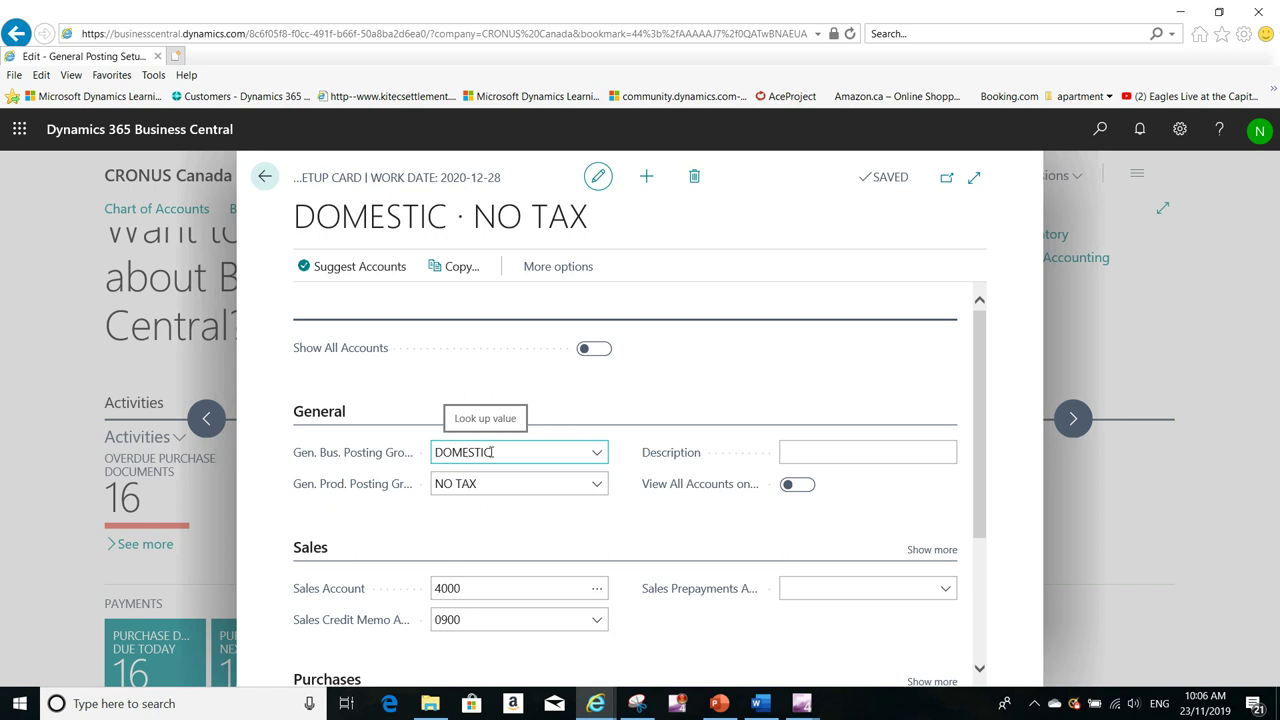
click(488, 486)
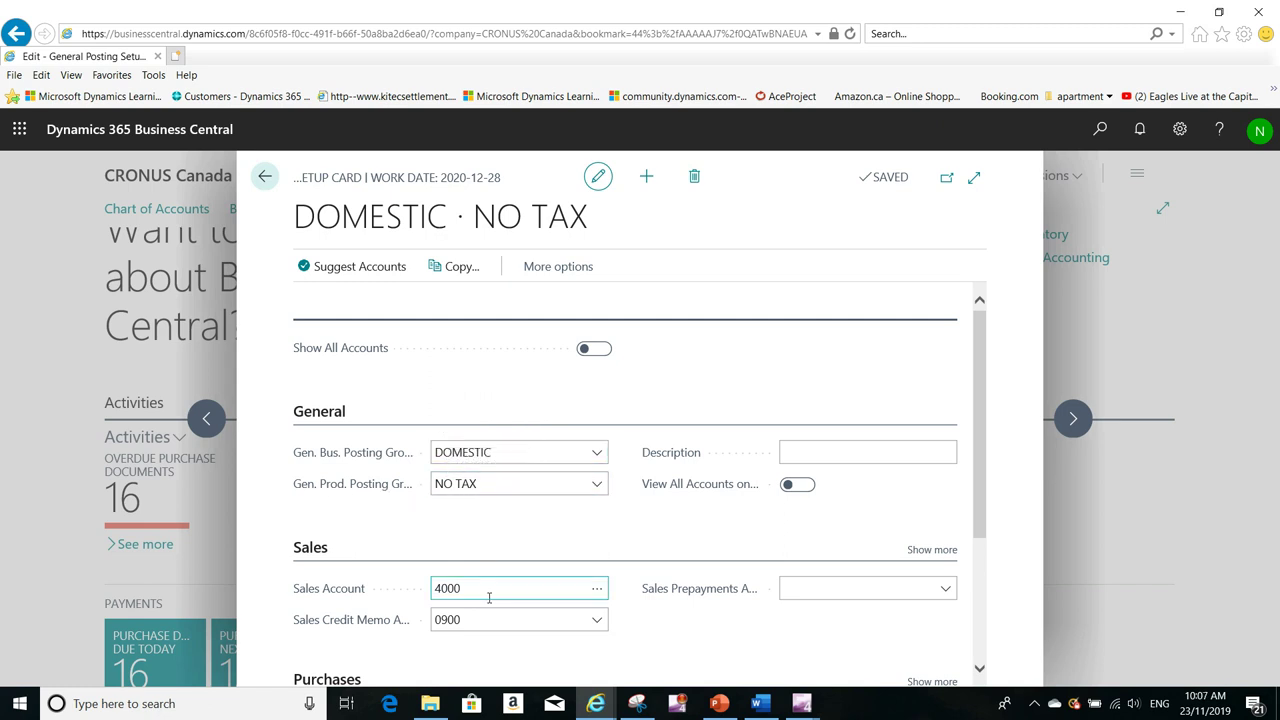
drag(981, 477, 1006, 574)
click(489, 408)
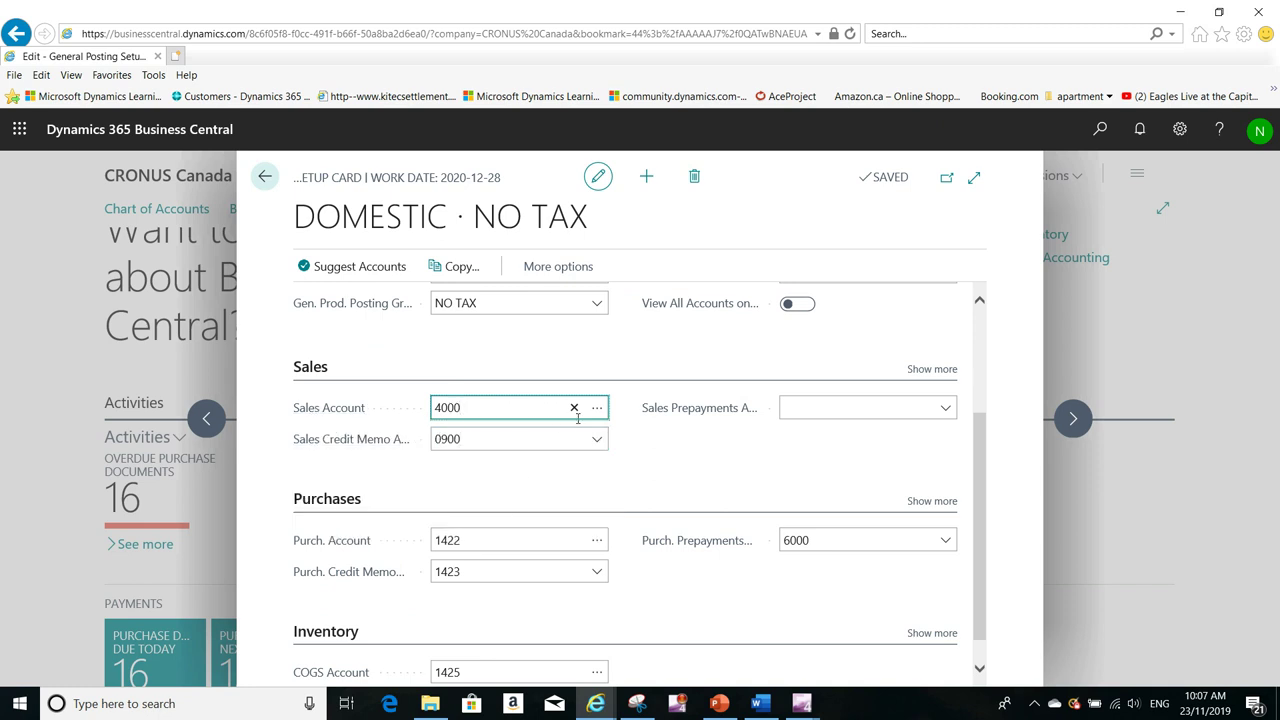
Step: Enter 01 as Sales Account, hit the validation error, and discard the change
click(366, 408)
text(019)
click(468, 439)
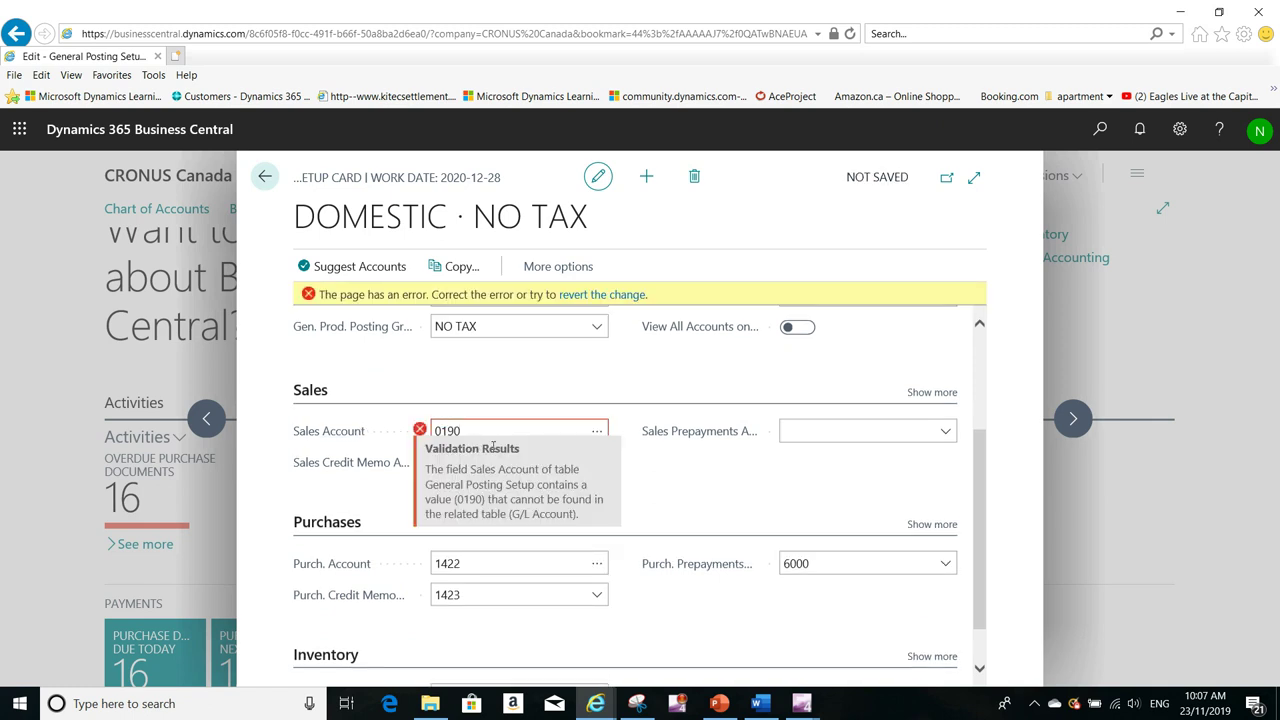
key(Escape)
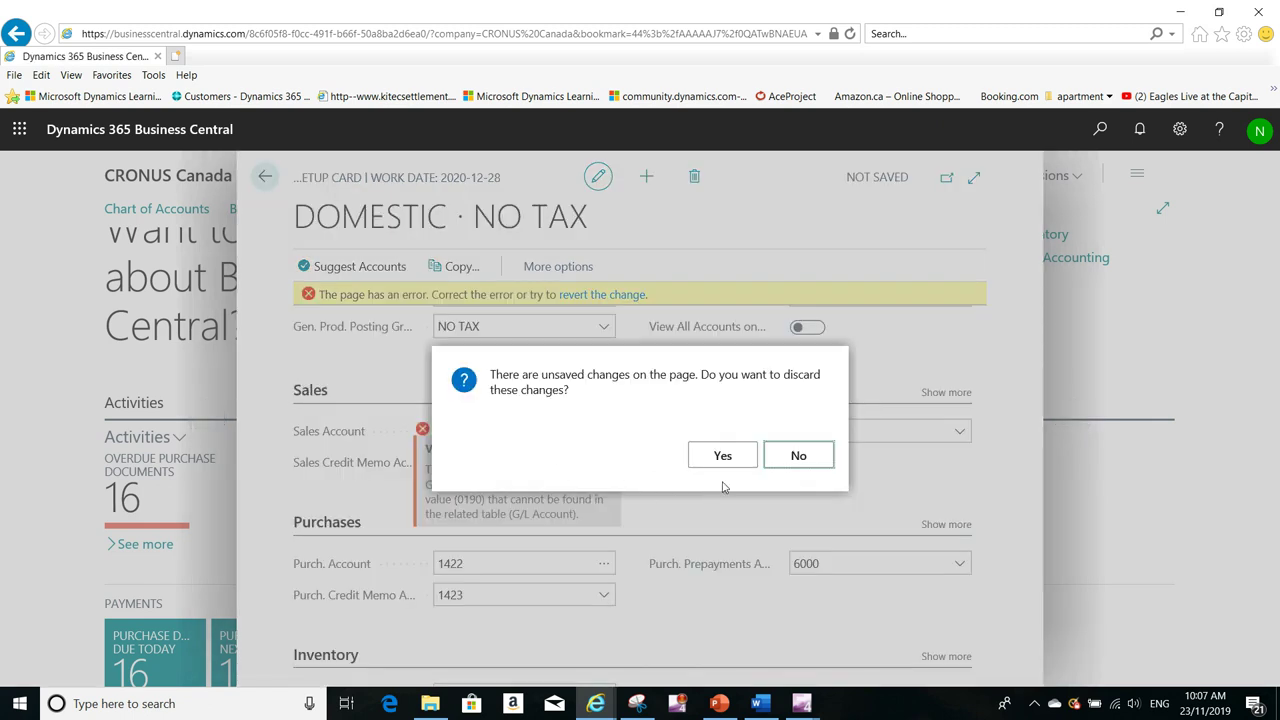
click(723, 458)
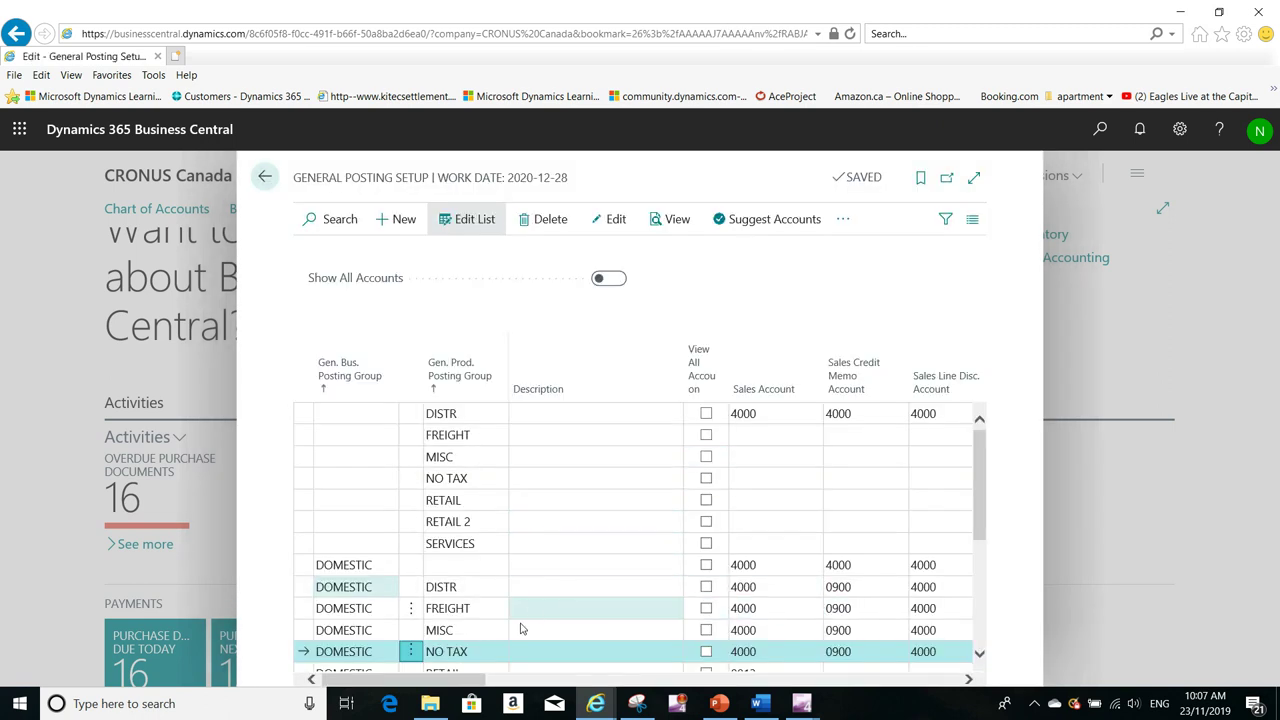
Step: Reopen the NO TAX card and replace its Sales Account with 0900
click(412, 651)
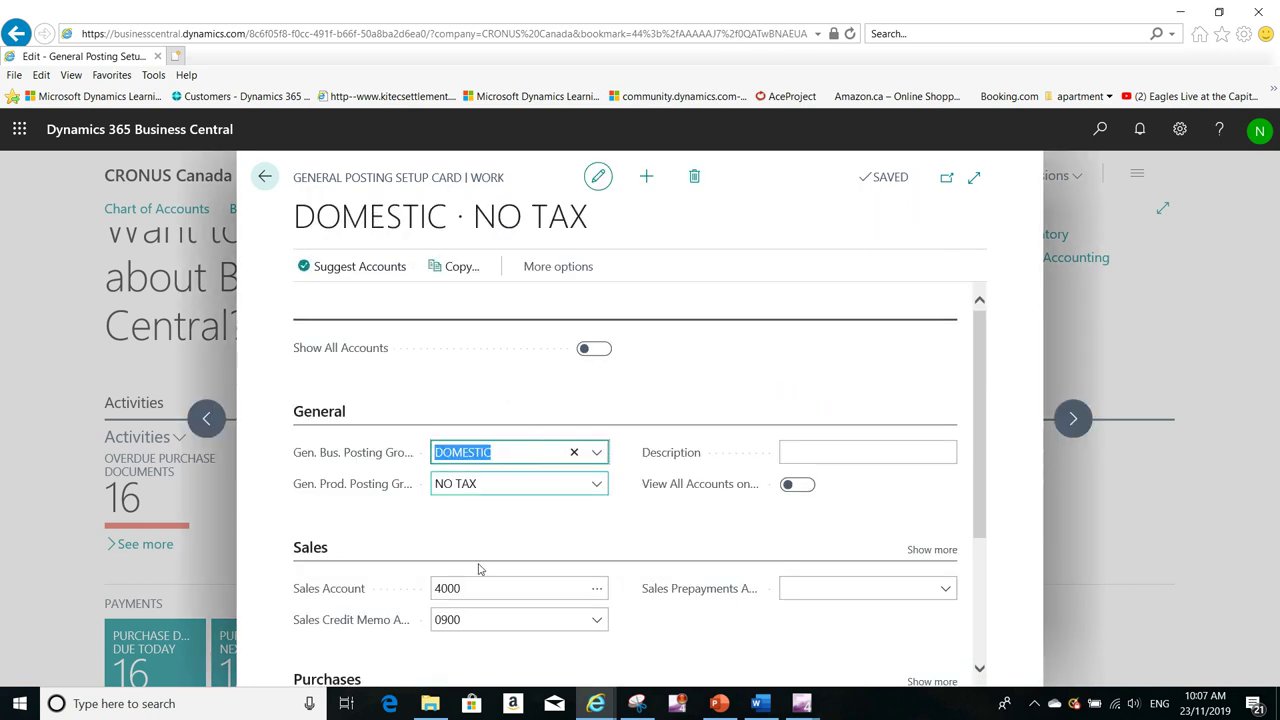
click(411, 594)
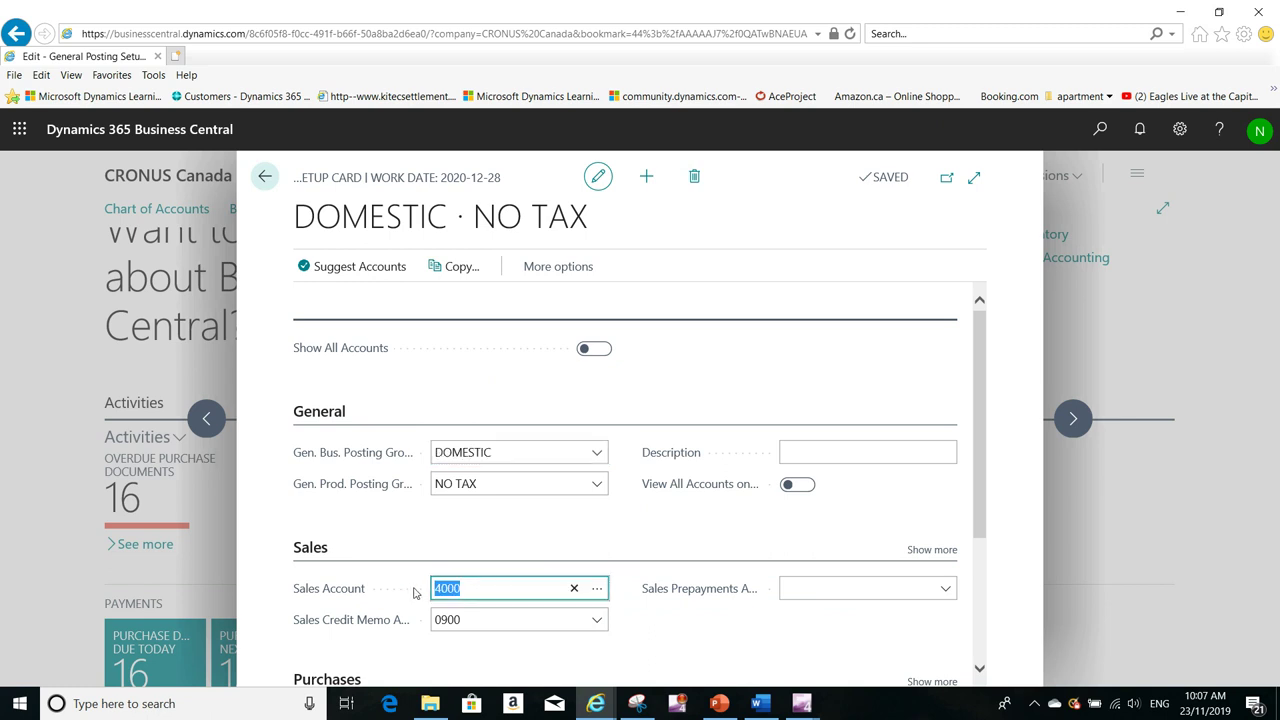
text(09)
click(805, 598)
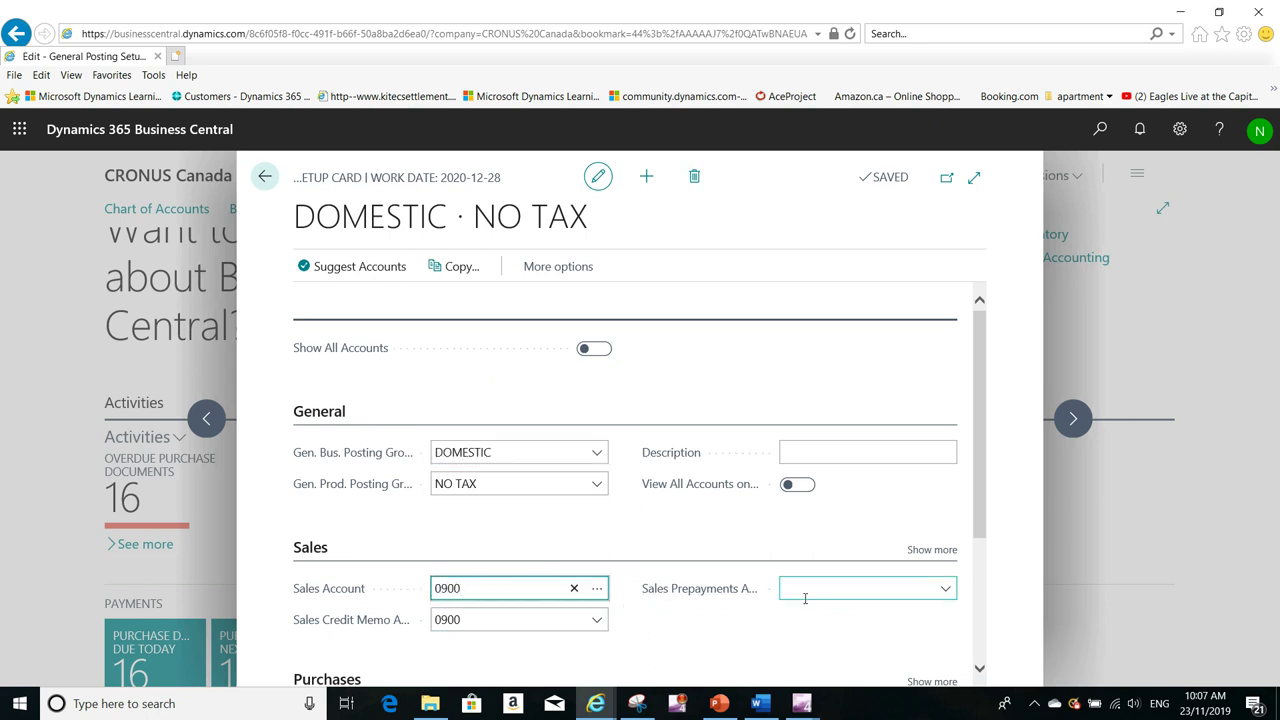
click(816, 594)
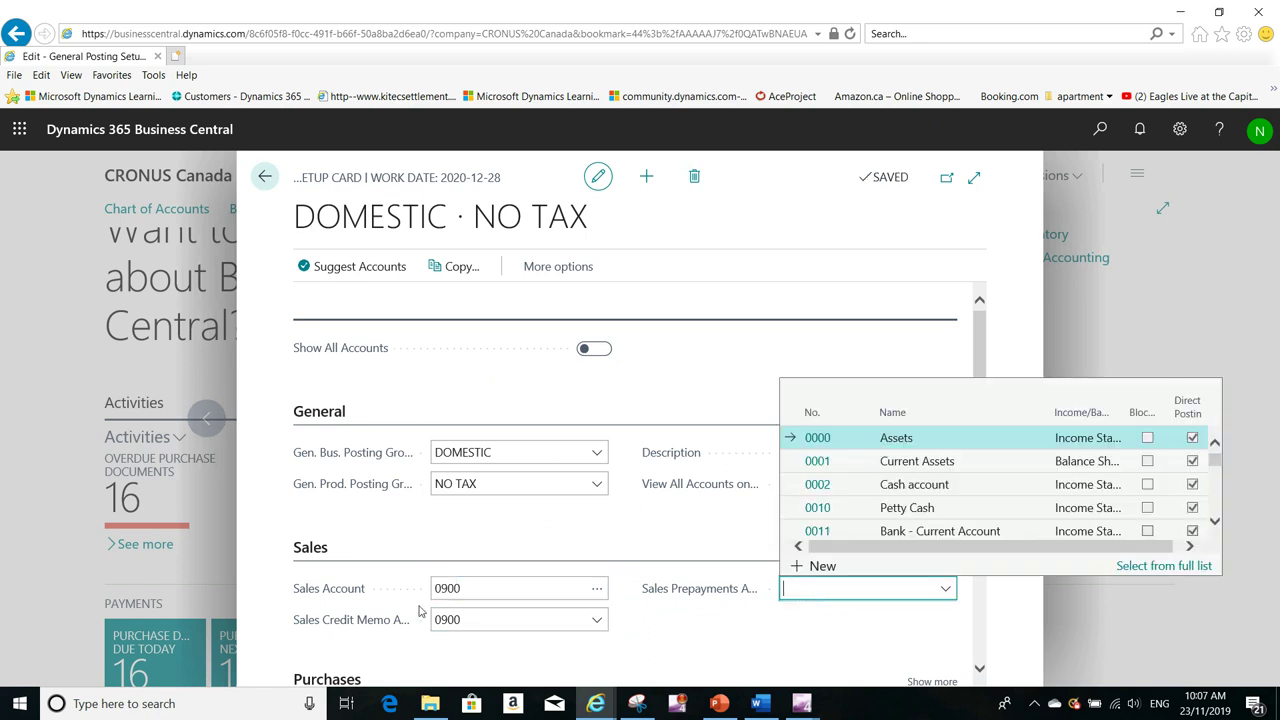
click(725, 587)
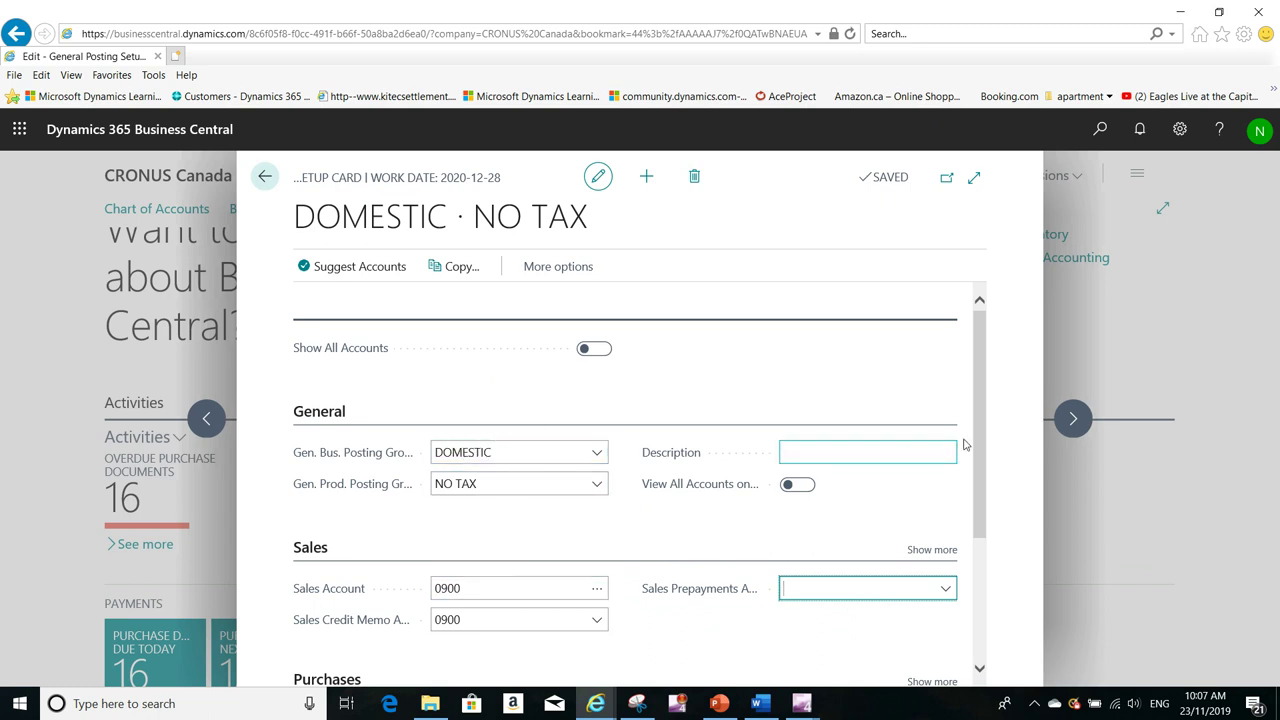
drag(978, 442, 976, 563)
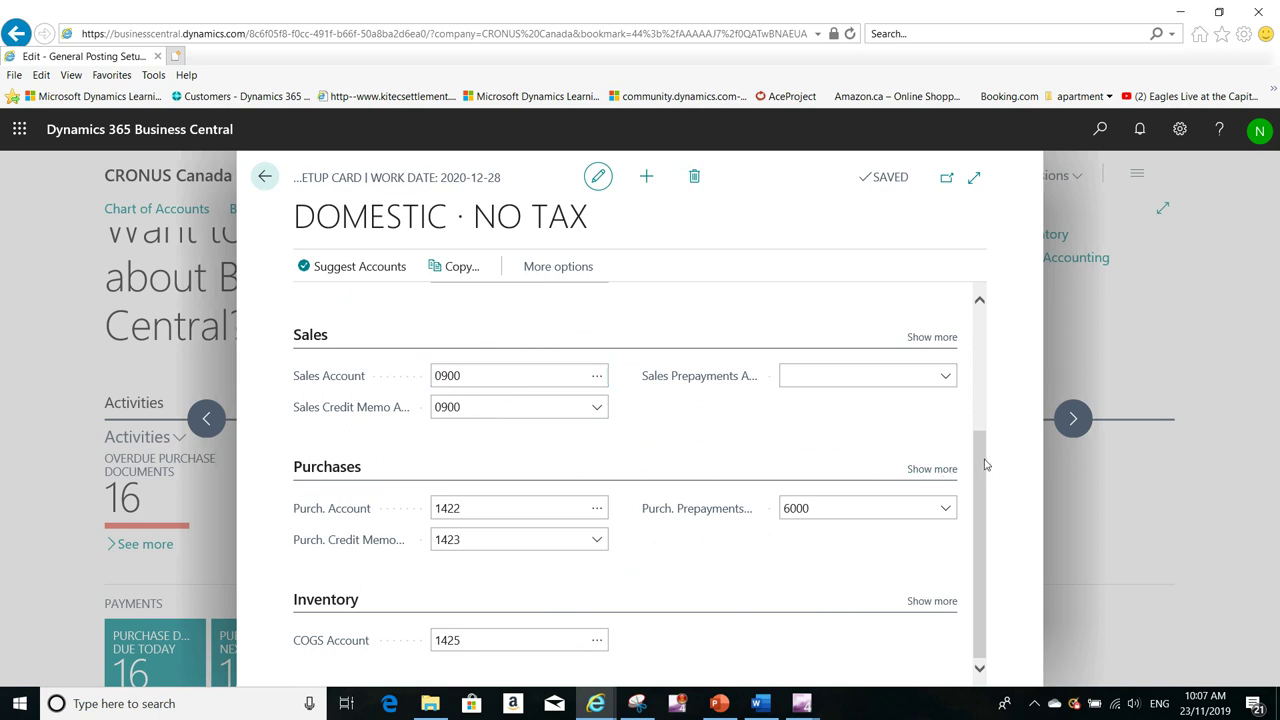
drag(980, 464, 990, 327)
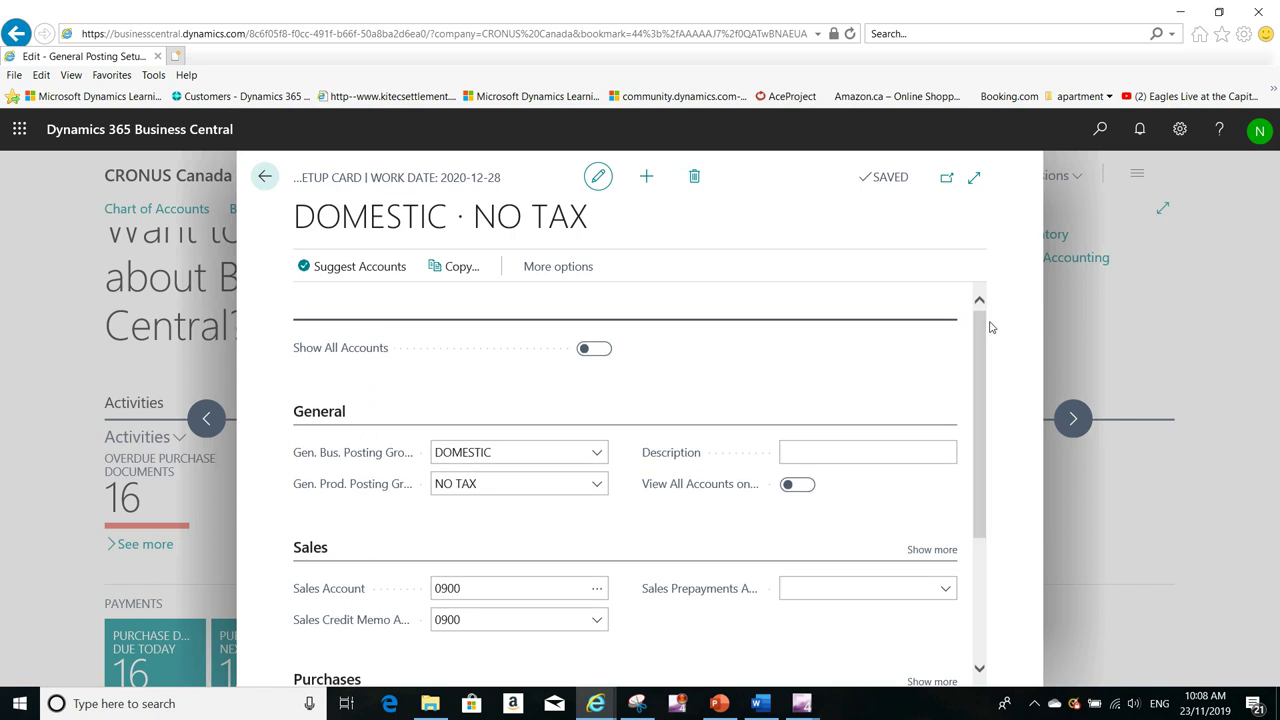
Step: Open the DOMESTIC · RETAIL 2 card from the list and apply Suggest Accounts
click(391, 268)
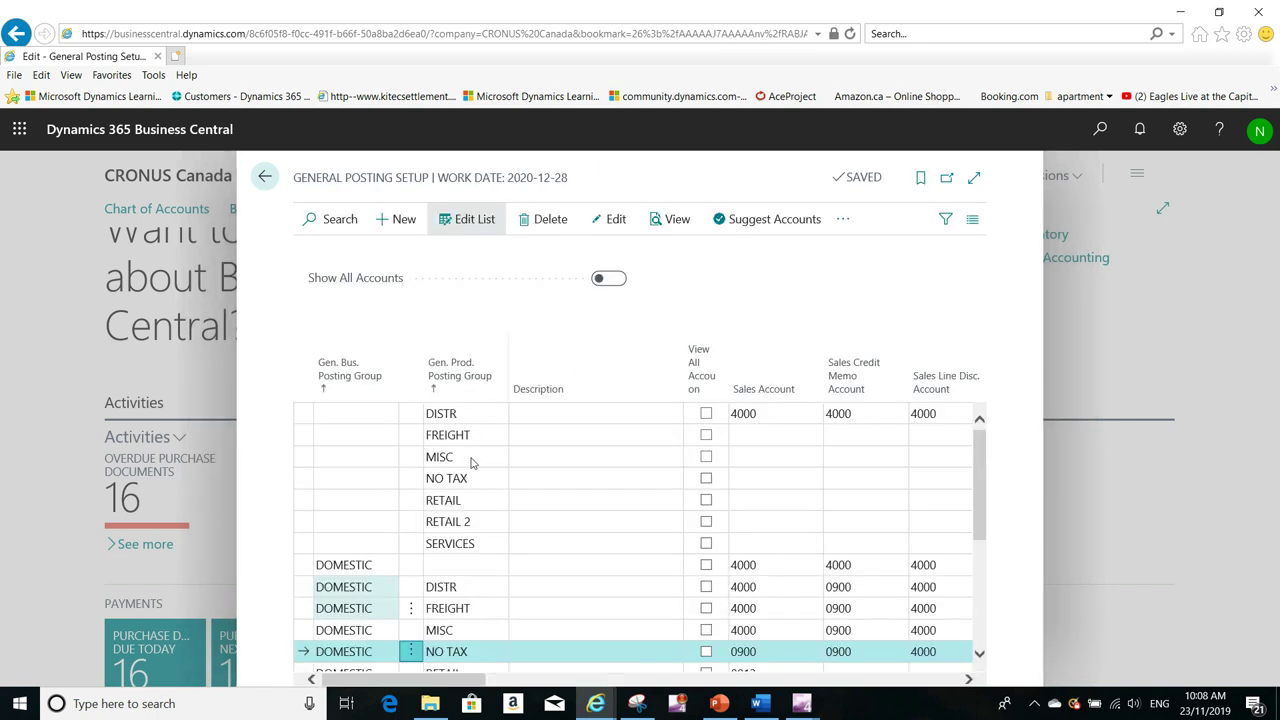
scroll(660, 637, down, 1)
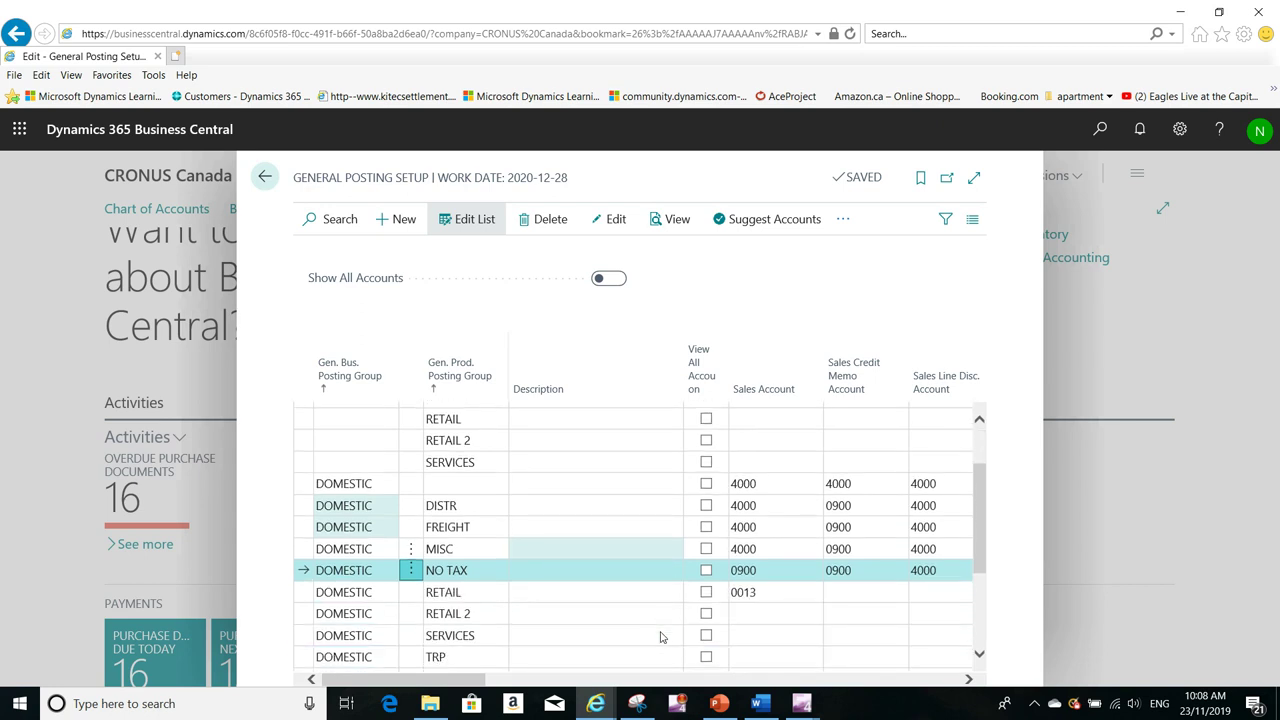
click(354, 614)
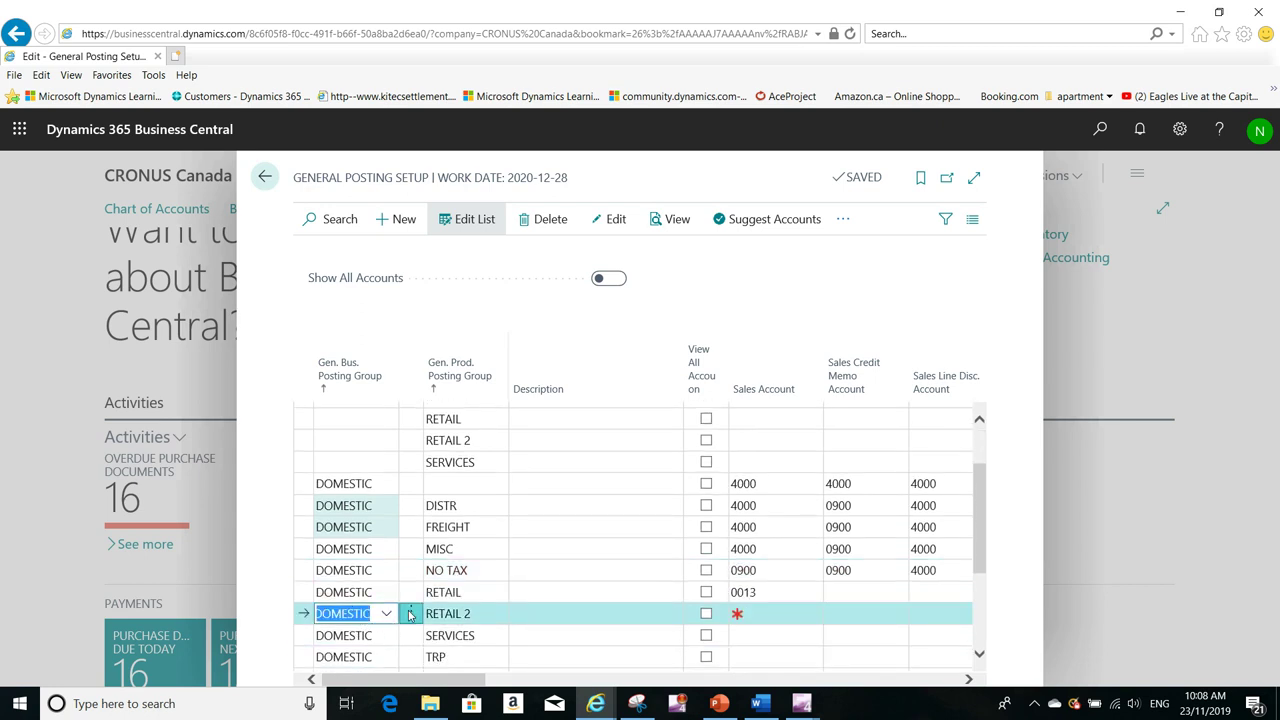
click(409, 614)
click(367, 569)
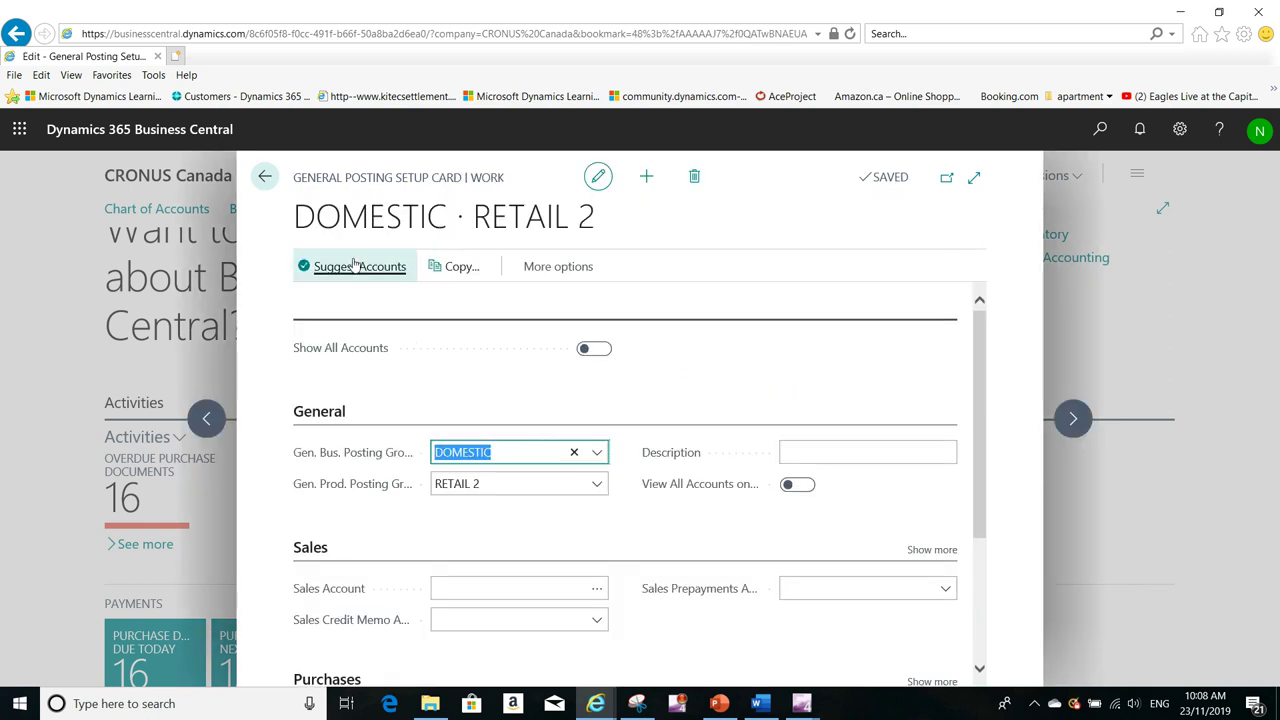
click(357, 267)
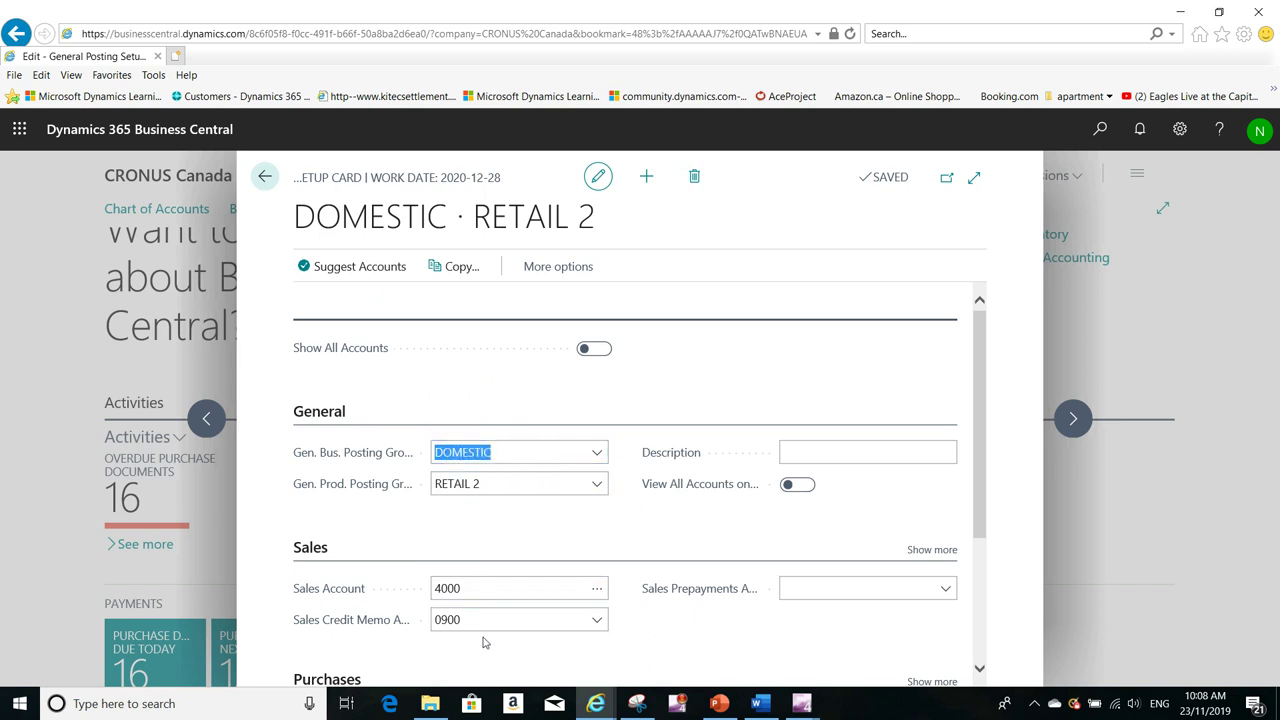
drag(982, 477, 1008, 631)
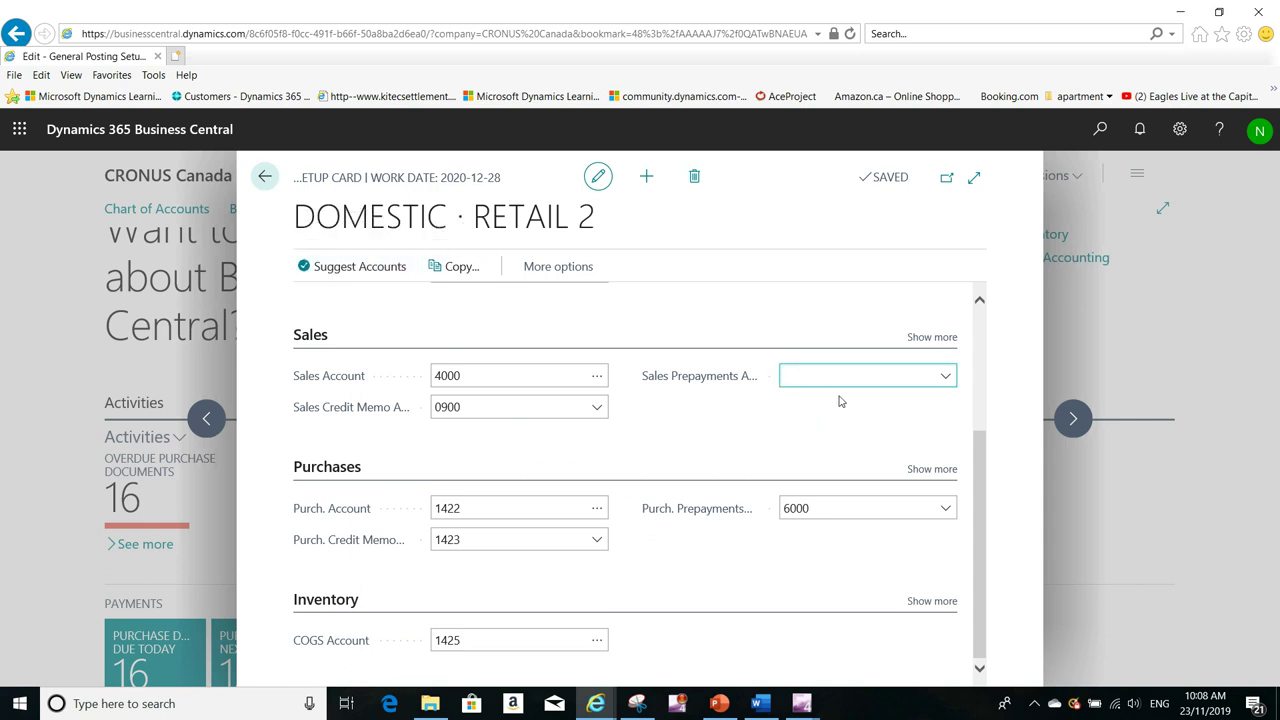
drag(983, 488, 993, 337)
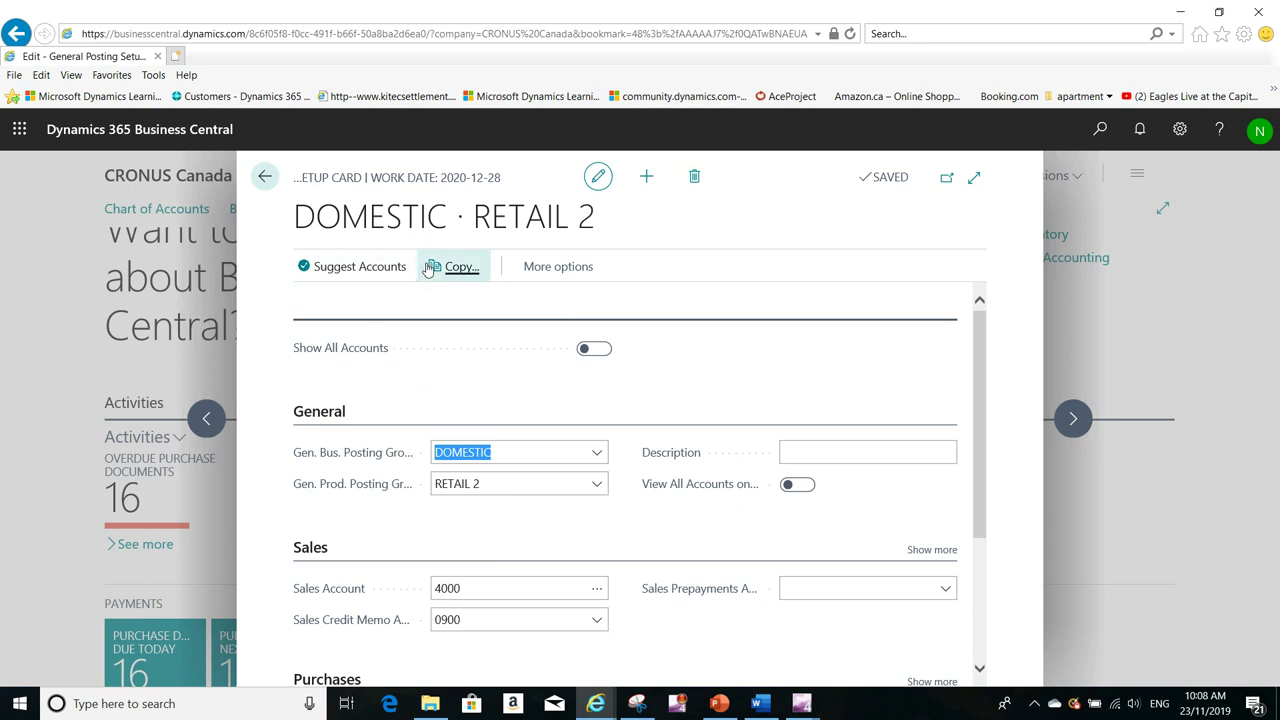
click(480, 588)
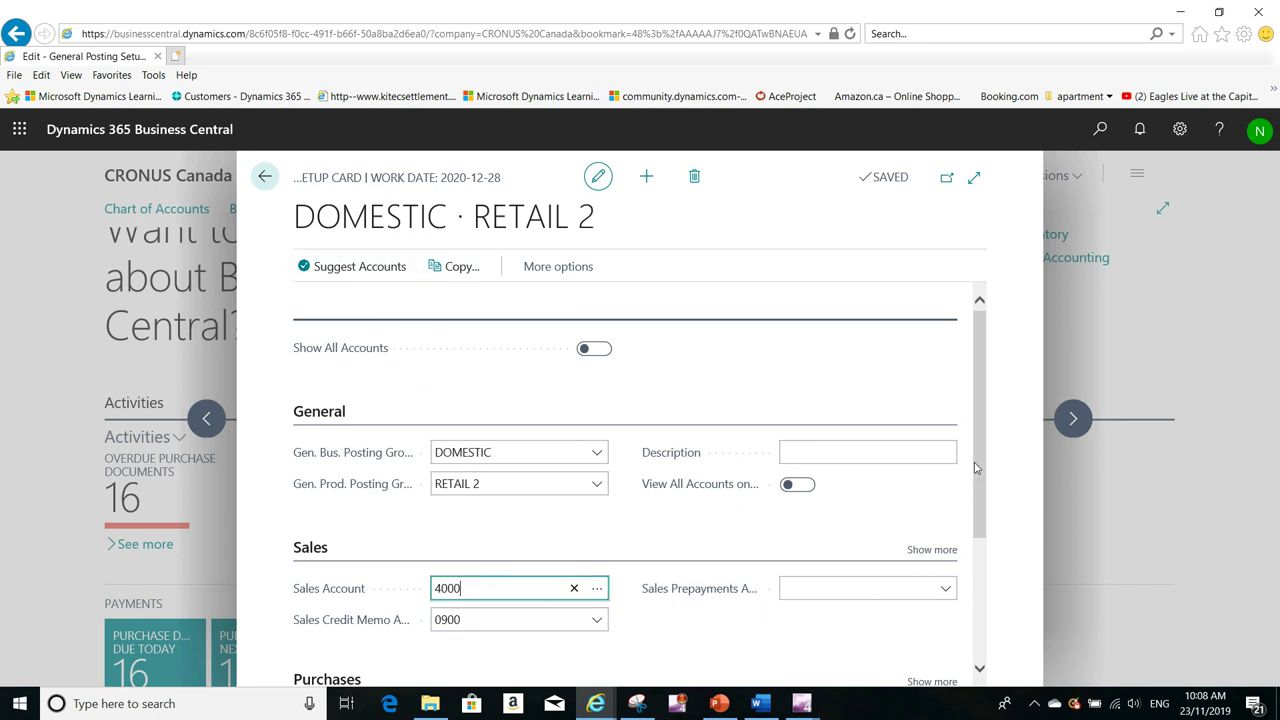
drag(979, 465, 997, 600)
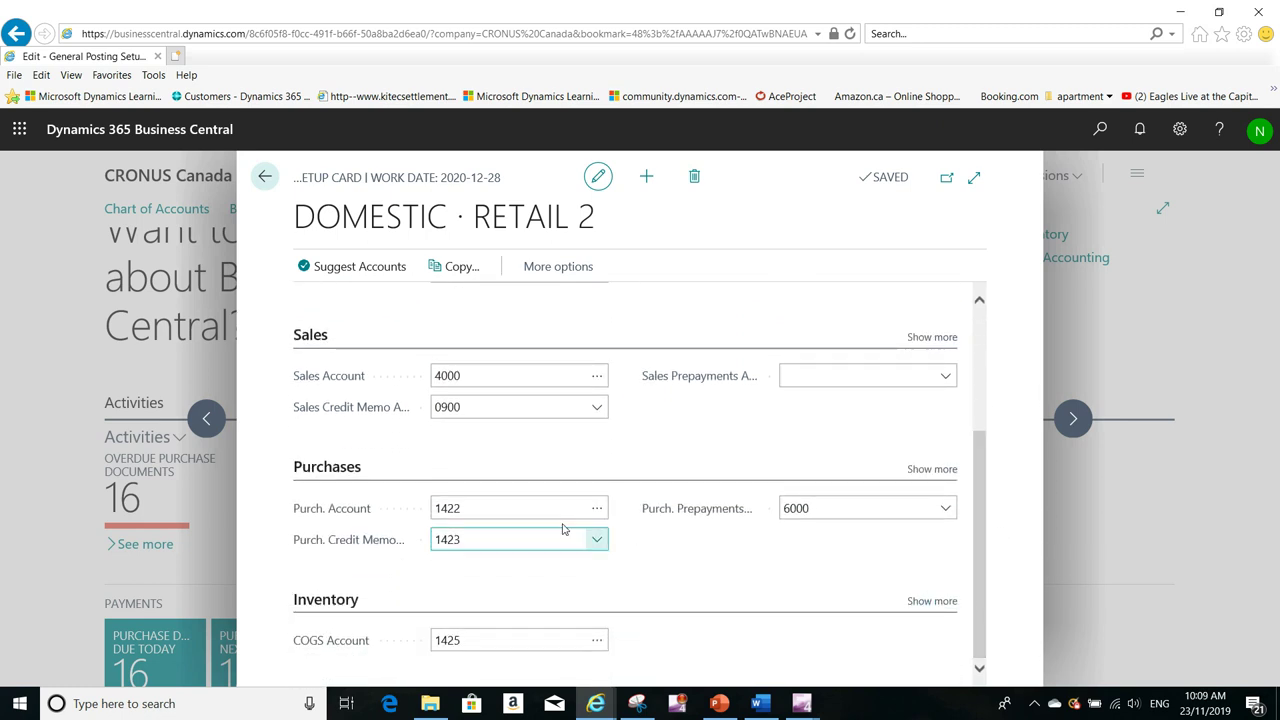